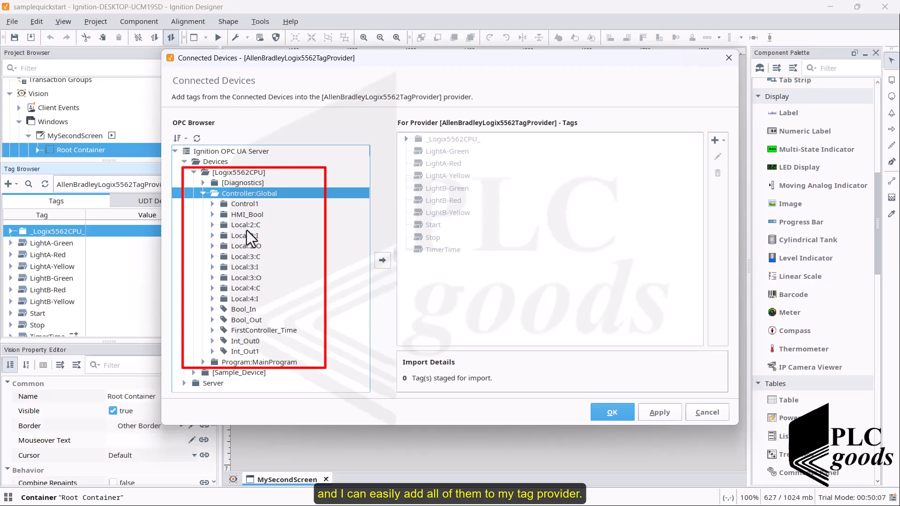
- Review the Logix5562CPU device and its Controller:Global tags in the connected devices browser, and close it without importing anything
{"action": "left_click", "coordinate": [246, 228]}
{"action": "left_click", "coordinate": [238, 234]}
{"action": "left_click", "coordinate": [231, 245]}
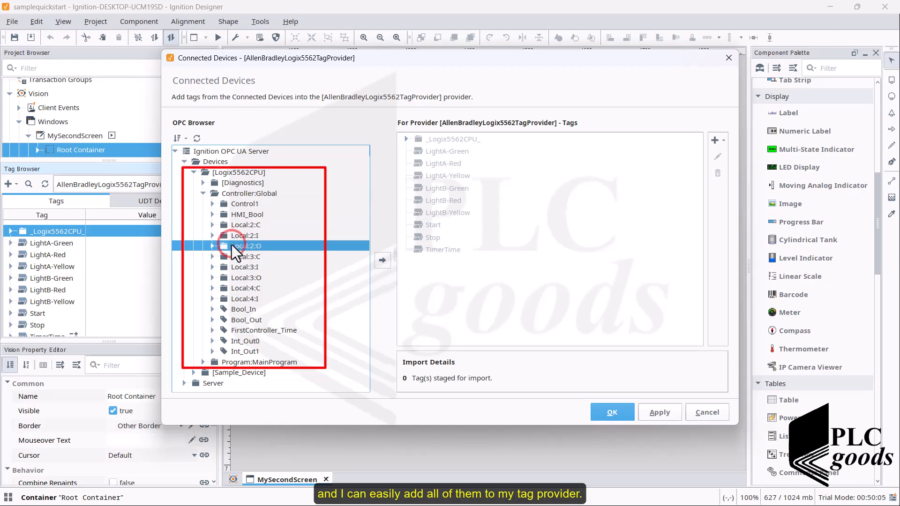
{"action": "left_click", "coordinate": [202, 193]}
{"action": "left_click", "coordinate": [209, 162]}
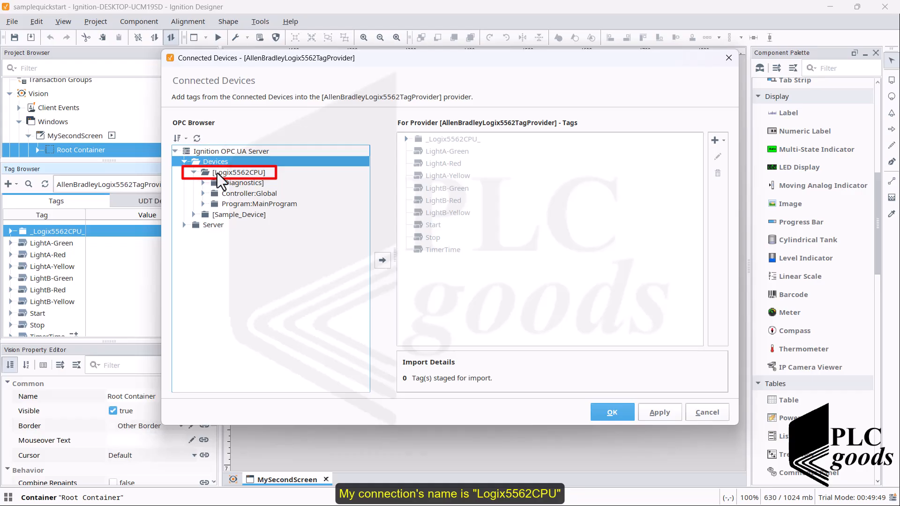
{"action": "left_click", "coordinate": [217, 173]}
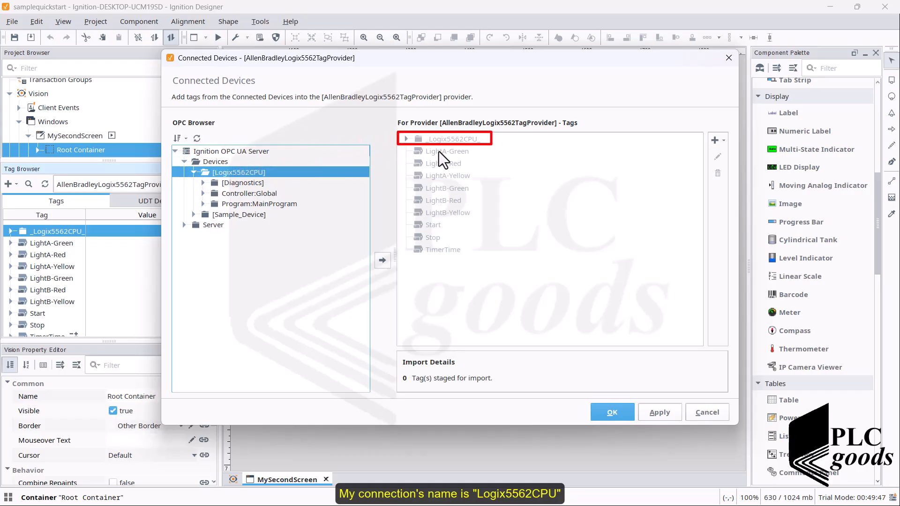
{"action": "left_click", "coordinate": [700, 412]}
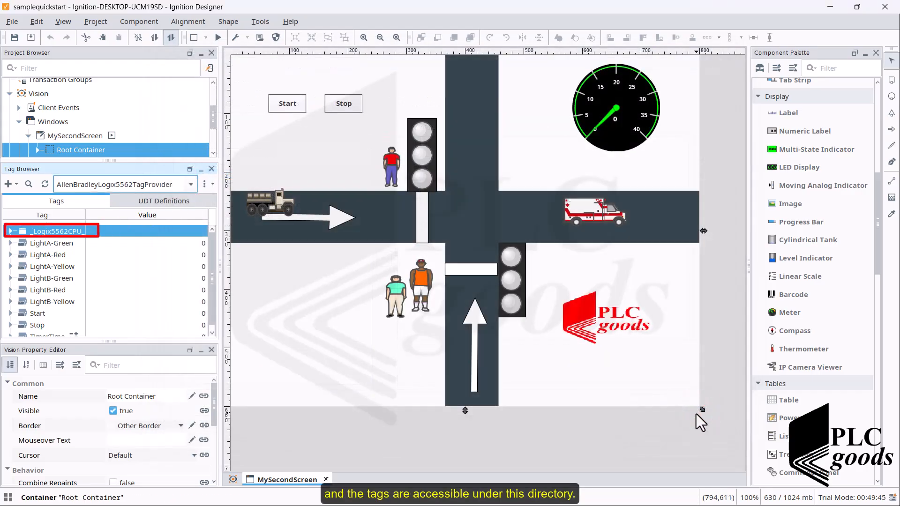
- Expand the _Logix5562CPU_ tag folder and start the traffic light sequence with the screen in preview mode
{"action": "left_click", "coordinate": [10, 232]}
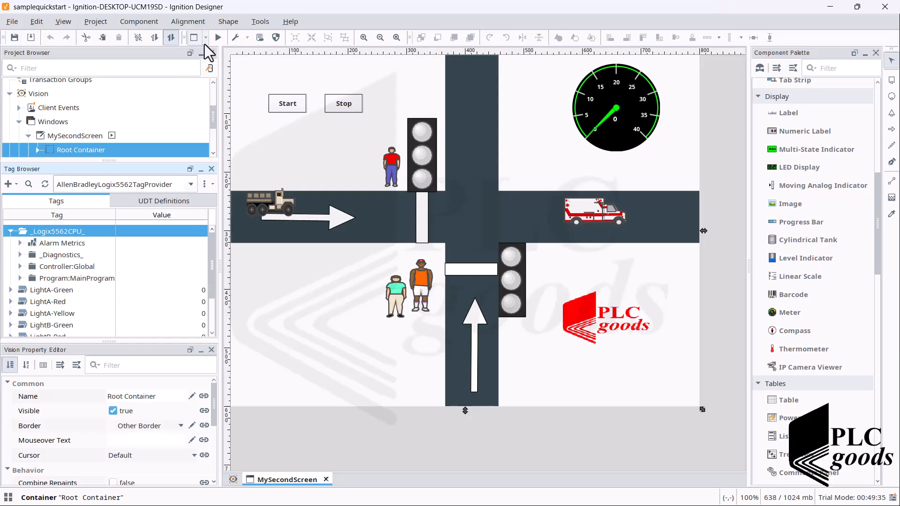
{"action": "left_click", "coordinate": [219, 38]}
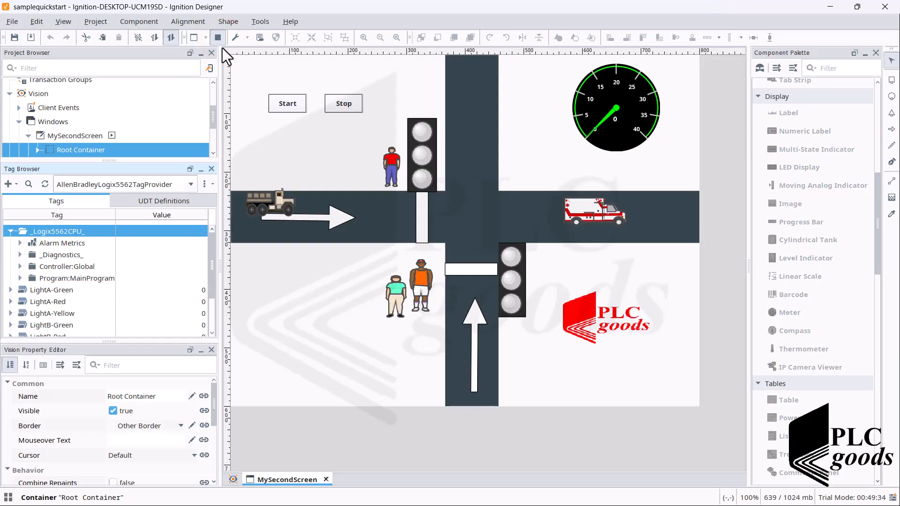
{"action": "left_click", "coordinate": [283, 106]}
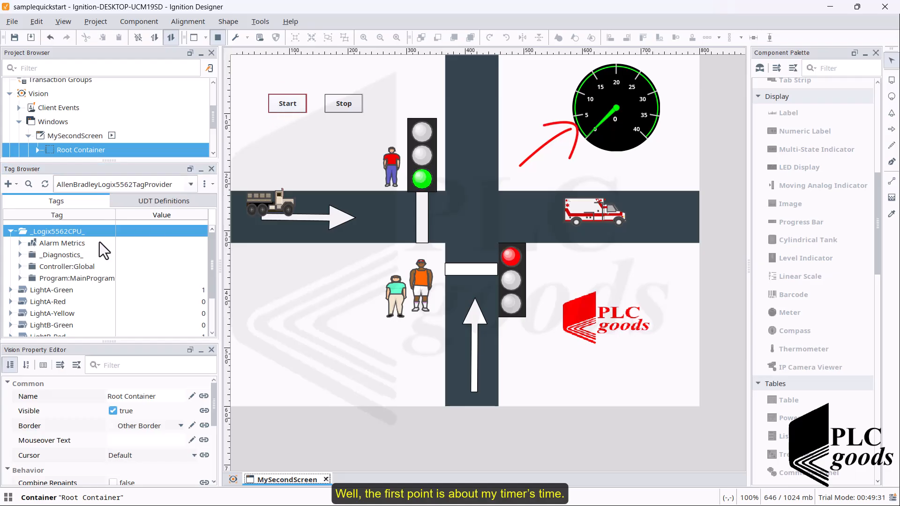
- Examine the value and OPC item path of the Timer's ACC tag under Program:MainProgram, leaving its settings unchanged
{"action": "left_click", "coordinate": [20, 278]}
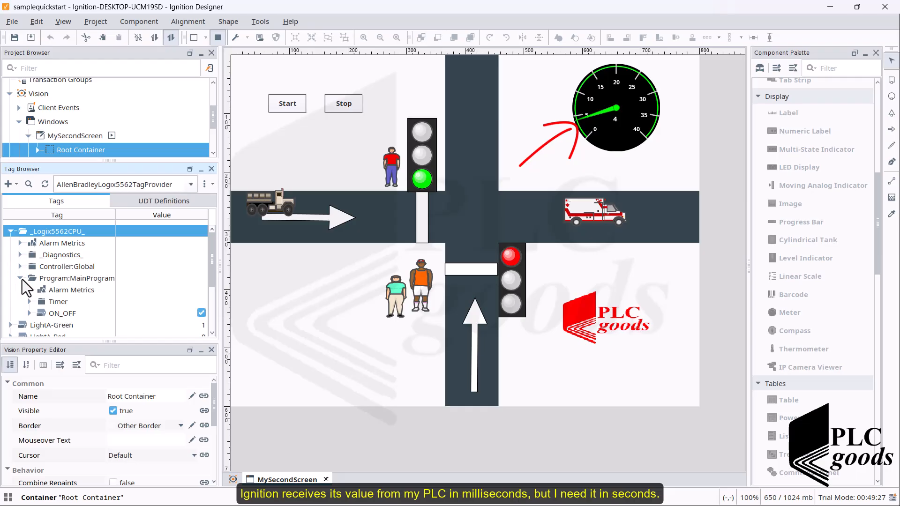
{"action": "left_click", "coordinate": [29, 302]}
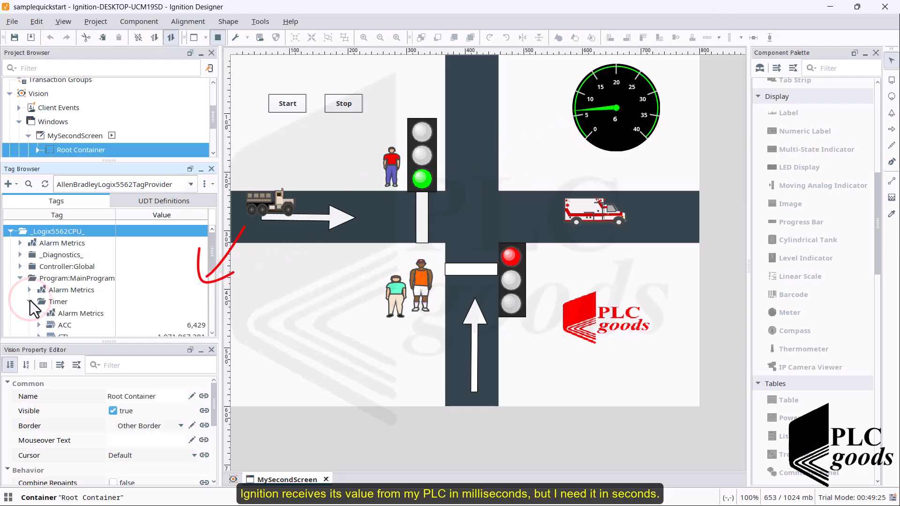
{"action": "scroll", "coordinate": [43, 303], "scroll_direction": "down", "scroll_amount": 1}
{"action": "left_click", "coordinate": [196, 290]}
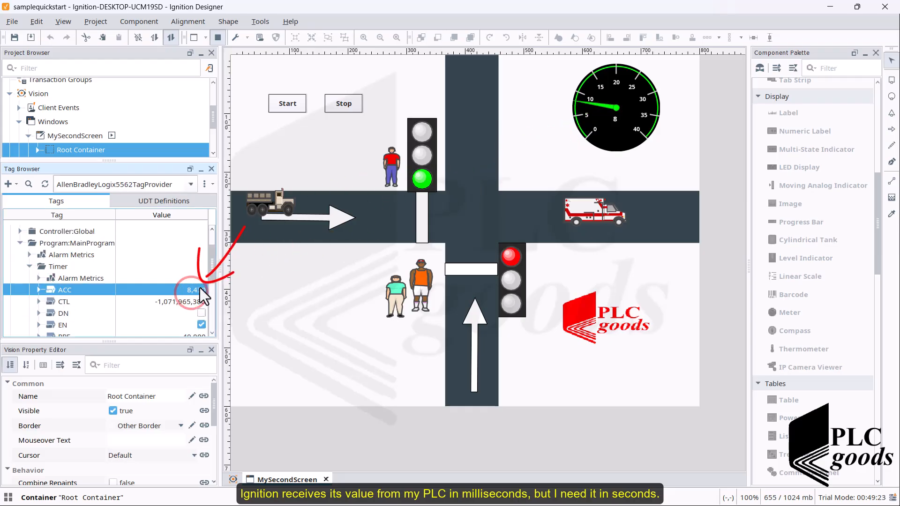
{"action": "double_click", "coordinate": [200, 290]}
{"action": "left_click", "coordinate": [445, 290]}
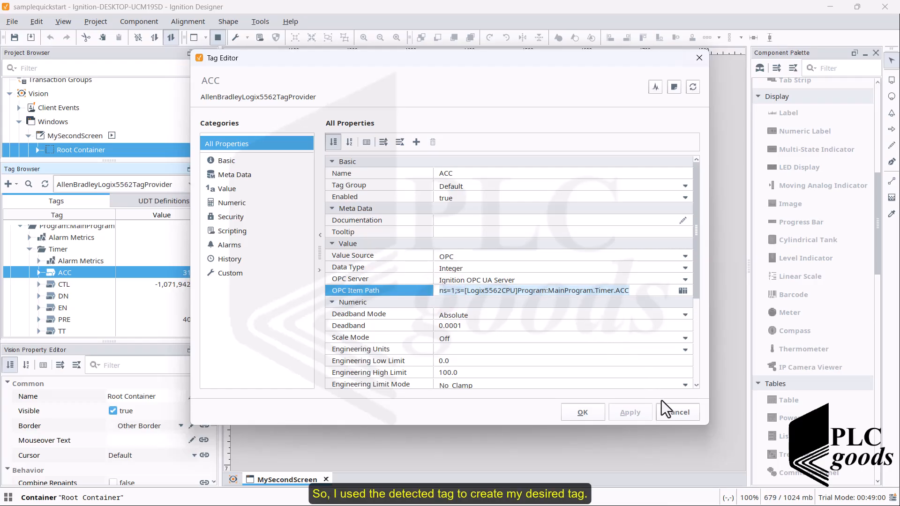
{"action": "left_click", "coordinate": [667, 411]}
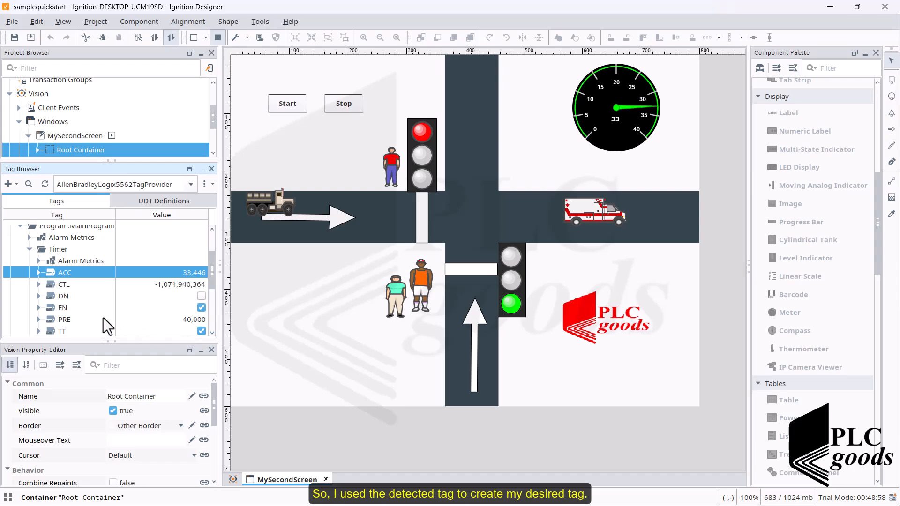
- Open the TimerTime tag's properties and check its OPC item path
{"action": "scroll", "coordinate": [97, 313], "scroll_direction": "down", "scroll_amount": 4}
{"action": "scroll", "coordinate": [97, 313], "scroll_direction": "down", "scroll_amount": 1}
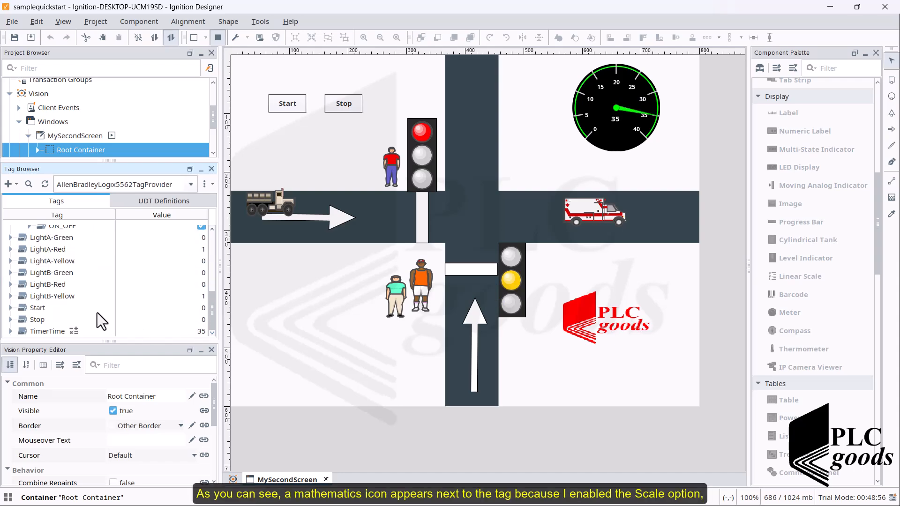
{"action": "double_click", "coordinate": [64, 333]}
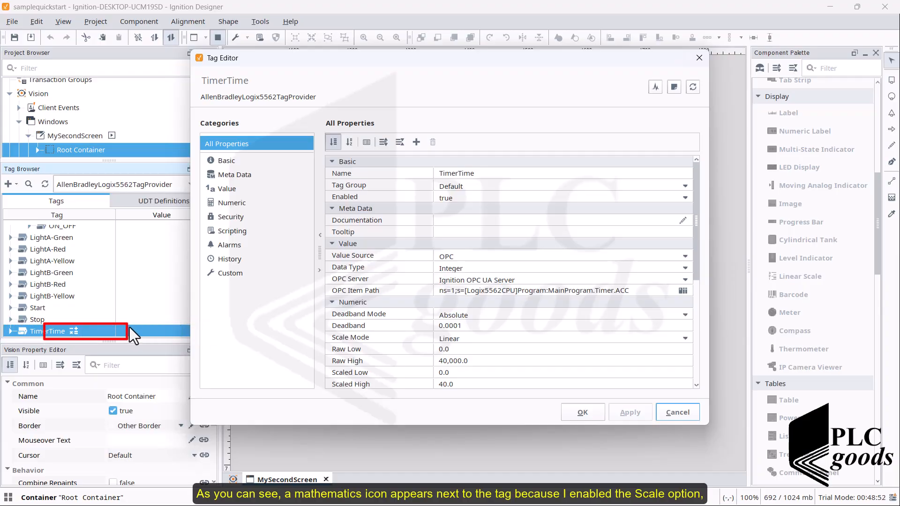
{"action": "left_click", "coordinate": [630, 291]}
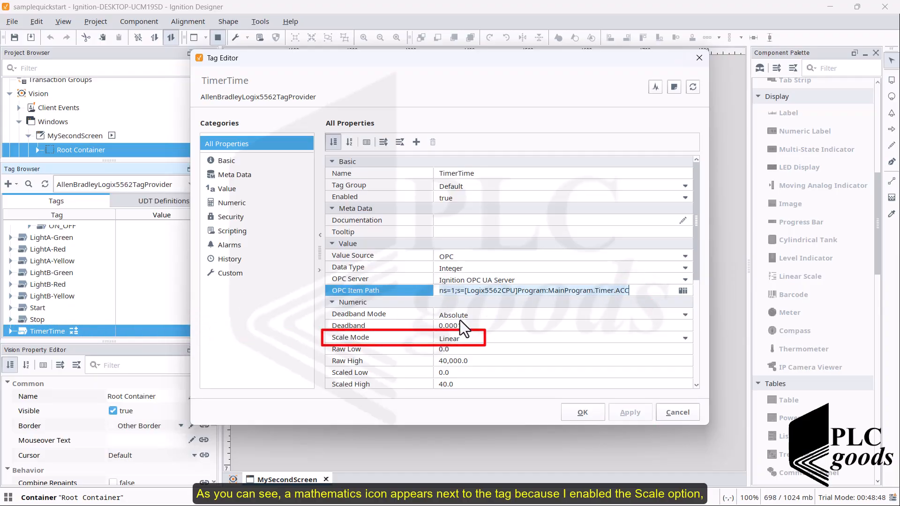
- Select Linear as the TimerTime tag's scale mode, review its raw and scaled limits, and accept the settings
{"action": "left_click", "coordinate": [454, 340]}
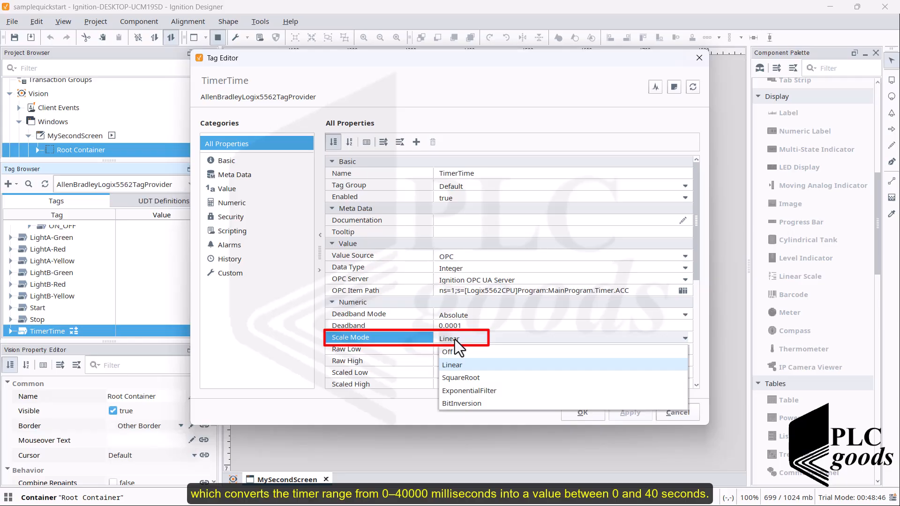
{"action": "left_click", "coordinate": [448, 365]}
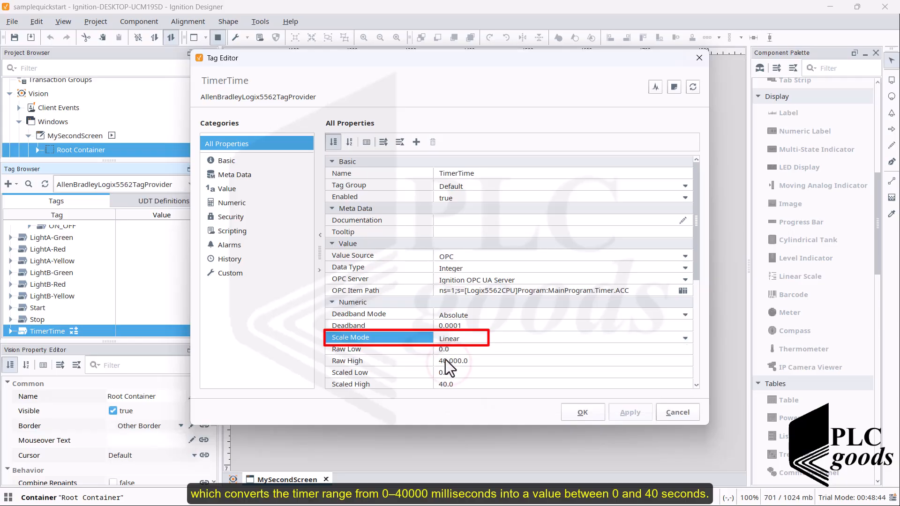
{"action": "left_click", "coordinate": [443, 352]}
{"action": "left_click", "coordinate": [447, 364]}
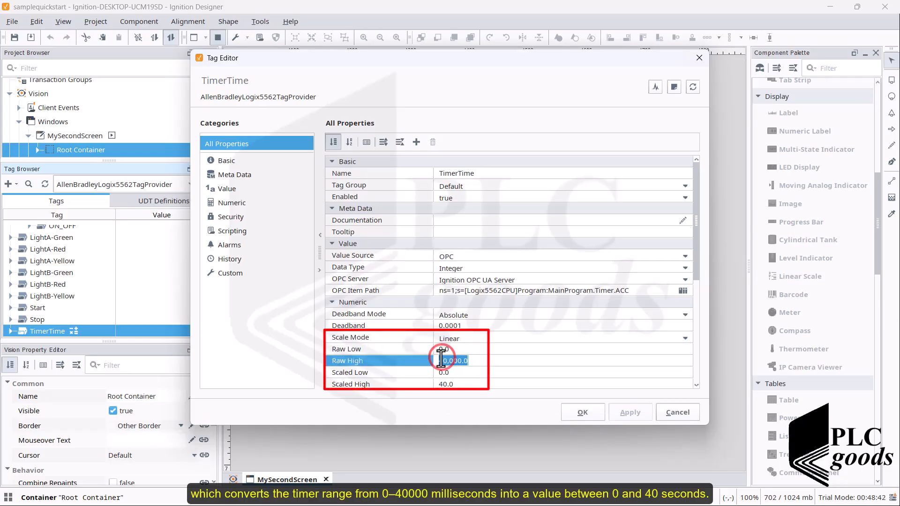
{"action": "left_click", "coordinate": [444, 370]}
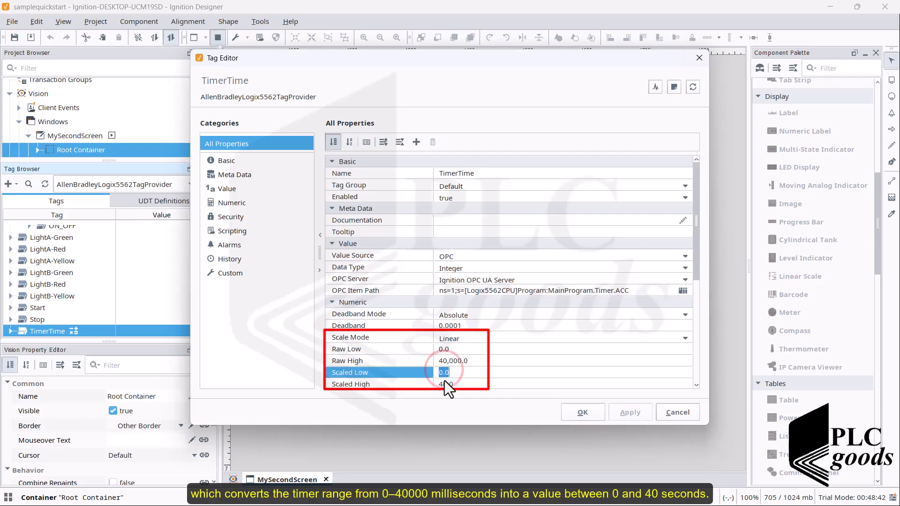
{"action": "left_click", "coordinate": [444, 381]}
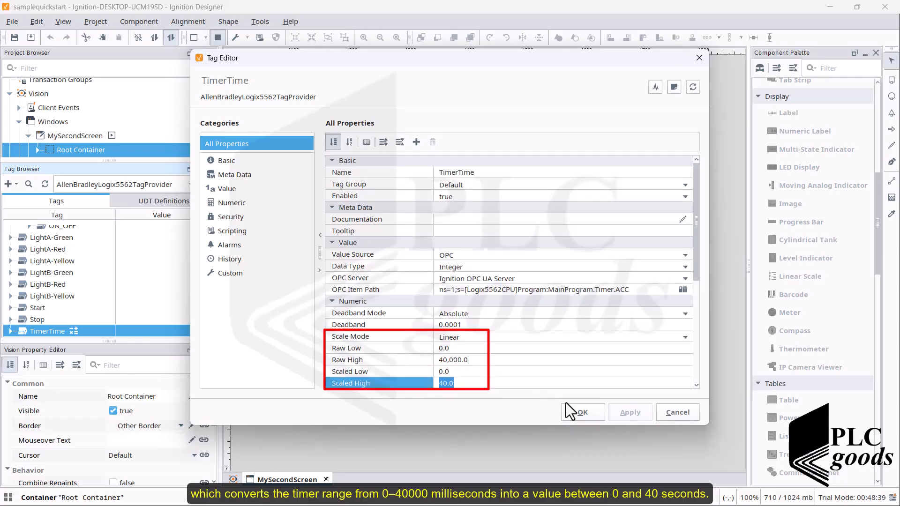
{"action": "left_click", "coordinate": [575, 409]}
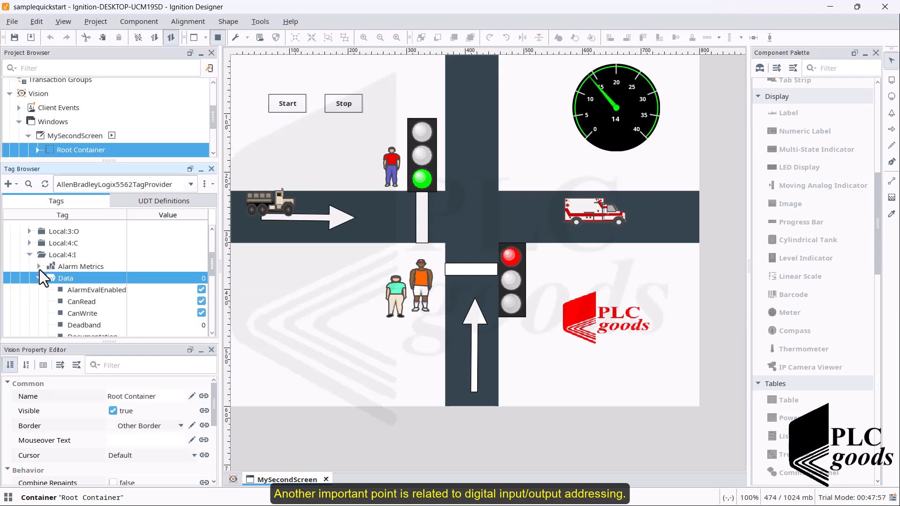
- Collapse the Local:4:I folder and expand the Data tag under Local:3:O to inspect the PLC's digital outputs
{"action": "left_click", "coordinate": [29, 255]}
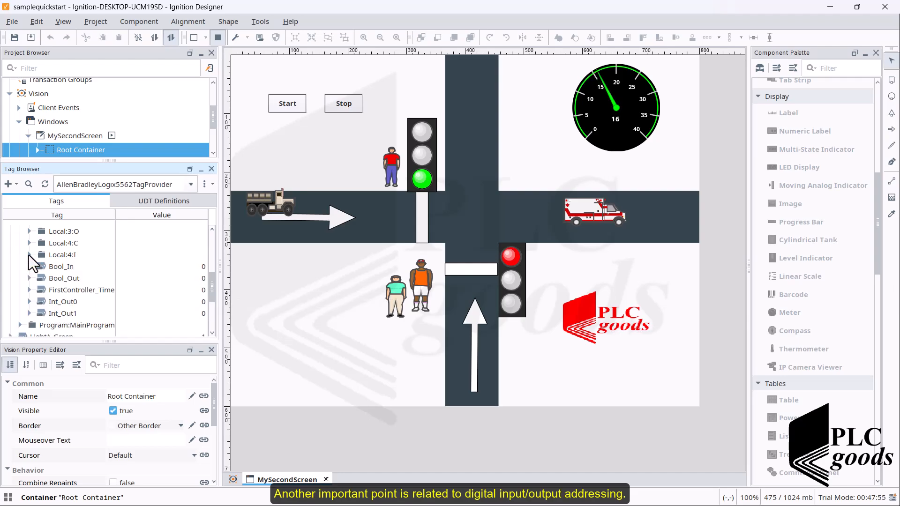
{"action": "scroll", "coordinate": [29, 254], "scroll_direction": "up", "scroll_amount": 1}
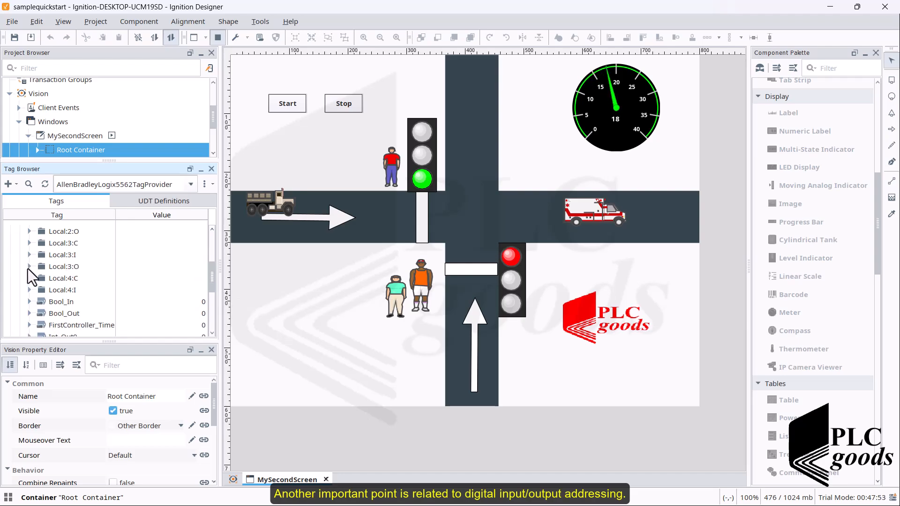
{"action": "left_click", "coordinate": [29, 266]}
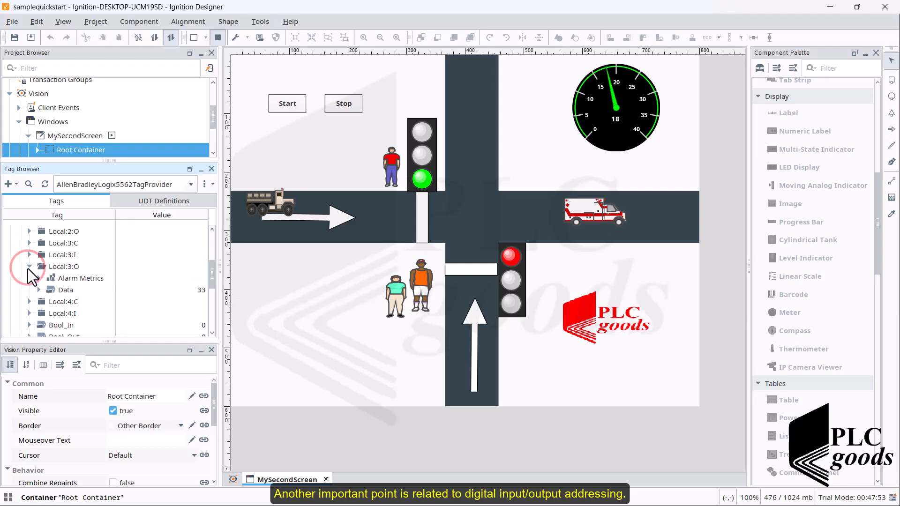
{"action": "left_click", "coordinate": [56, 289]}
{"action": "left_click", "coordinate": [38, 290]}
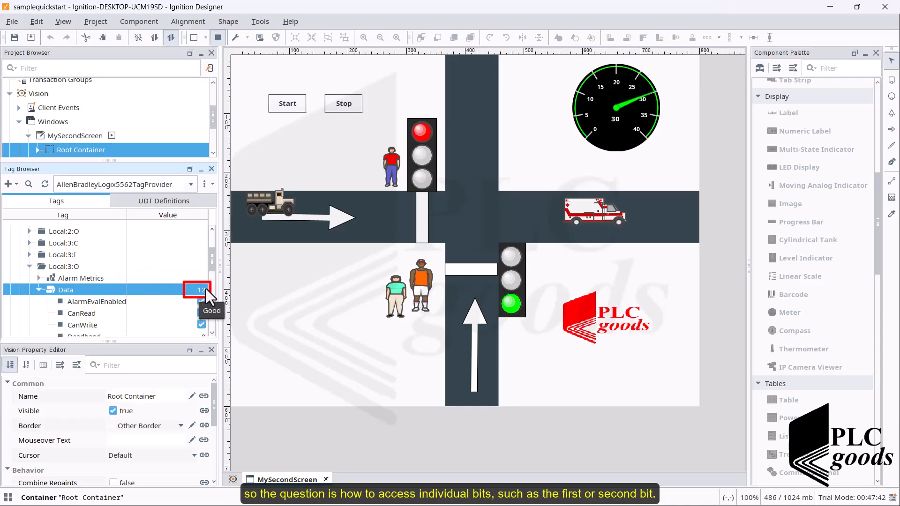
- Stop and restart the traffic lights while checking the value of the Local:3:O Data tag
{"action": "left_click", "coordinate": [347, 108]}
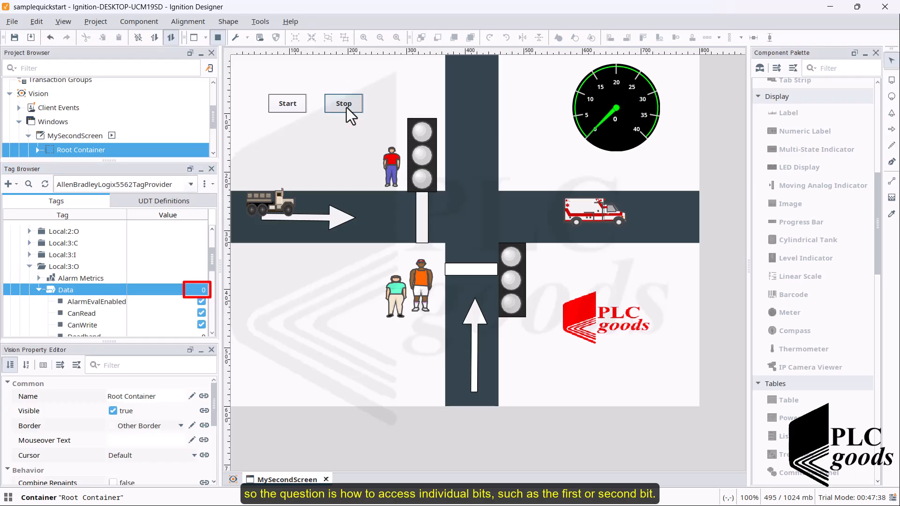
{"action": "left_click", "coordinate": [291, 108]}
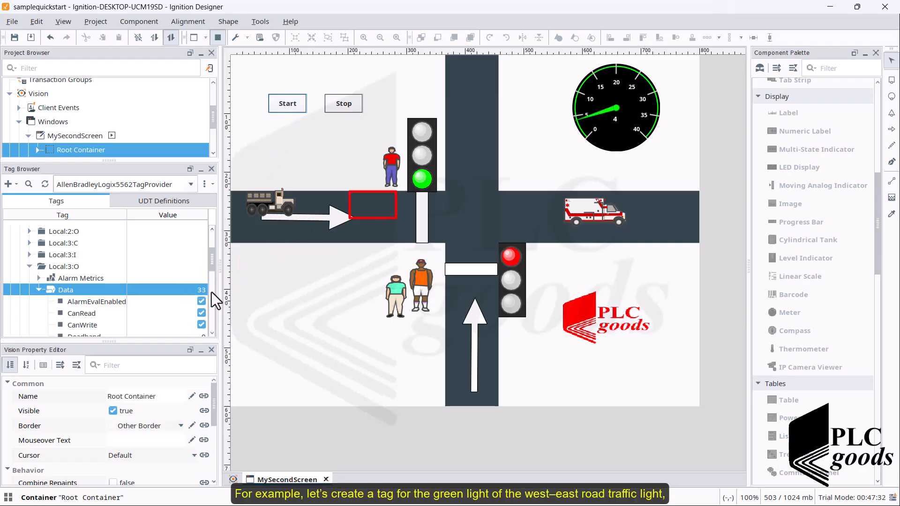
{"action": "left_click", "coordinate": [181, 291]}
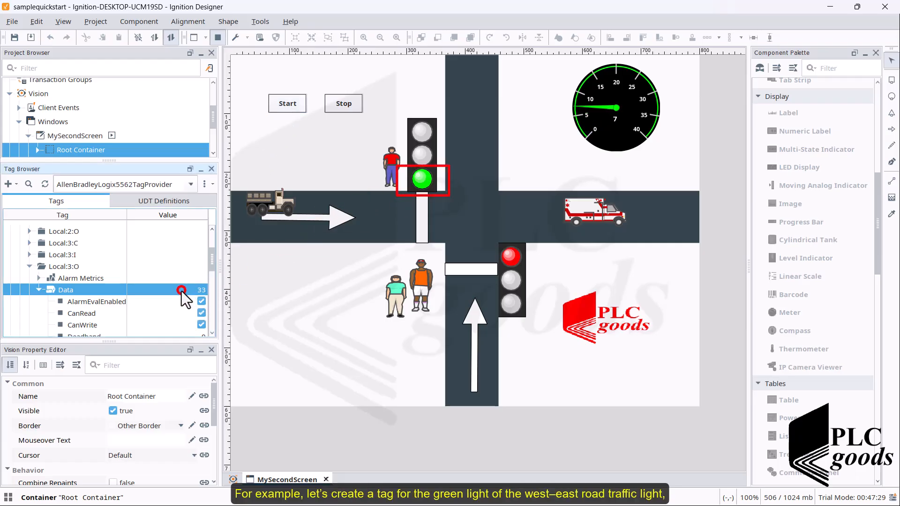
- Copy the OPC item path of the Local:3:O Data tag and close its properties without changes
{"action": "double_click", "coordinate": [103, 287]}
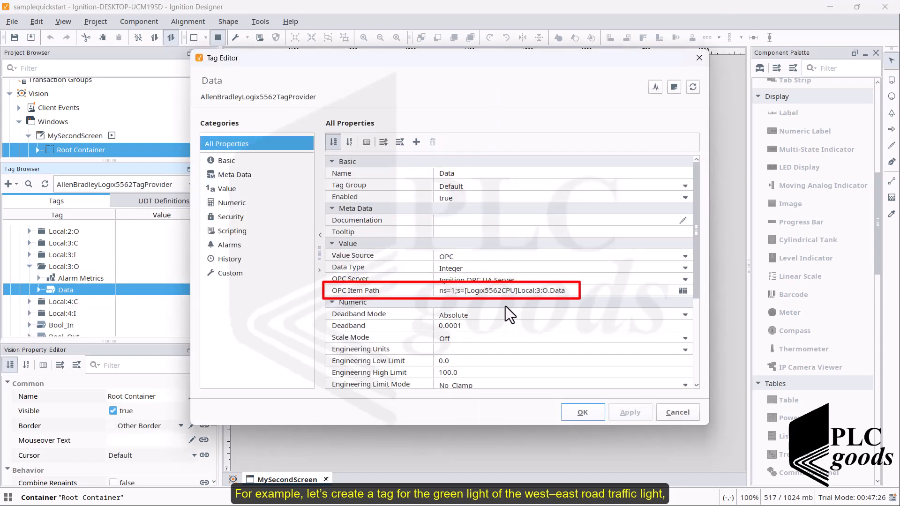
{"action": "left_click", "coordinate": [574, 292]}
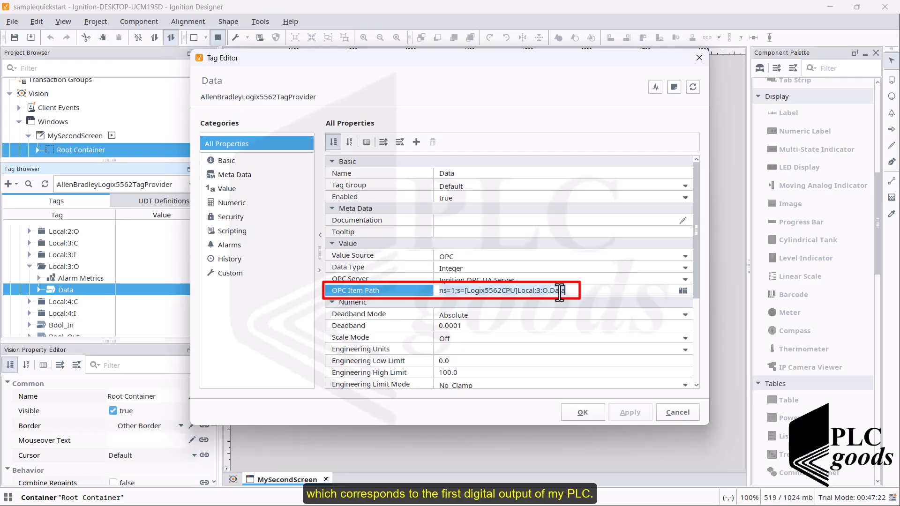
{"action": "key", "text": "ctrl+c"}
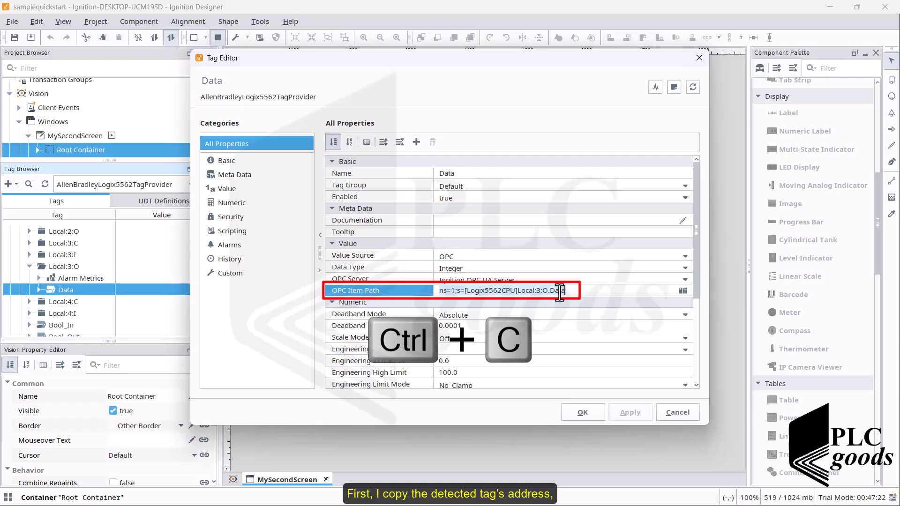
{"action": "left_click", "coordinate": [692, 415]}
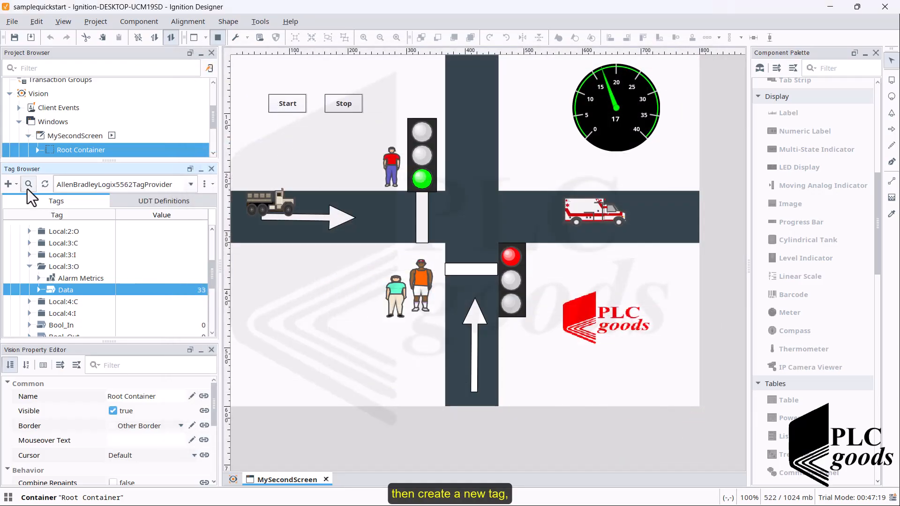
- Create a new OPC tag in the Local:3:O folder and name it FirstBit-of-DigtialOutputs
{"action": "left_click", "coordinate": [16, 185]}
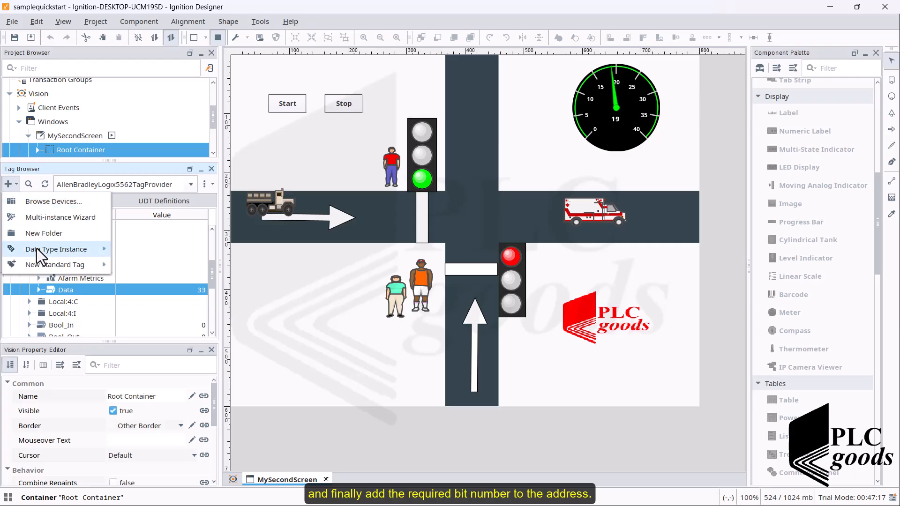
{"action": "mouse_move", "coordinate": [52, 266]}
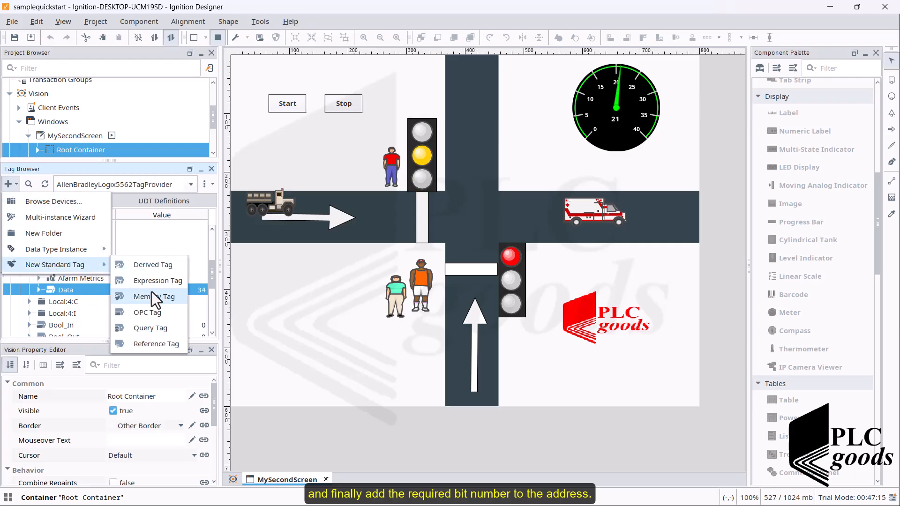
{"action": "left_click", "coordinate": [158, 313]}
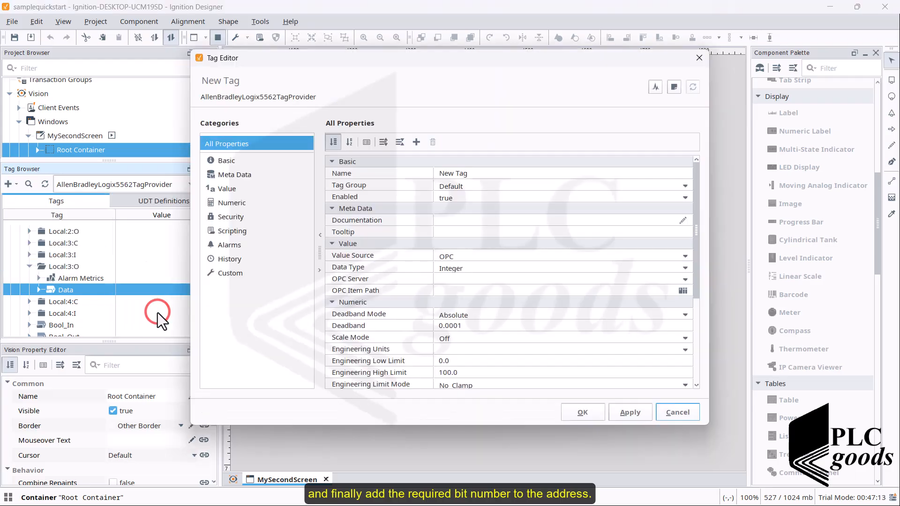
{"action": "left_click", "coordinate": [455, 174]}
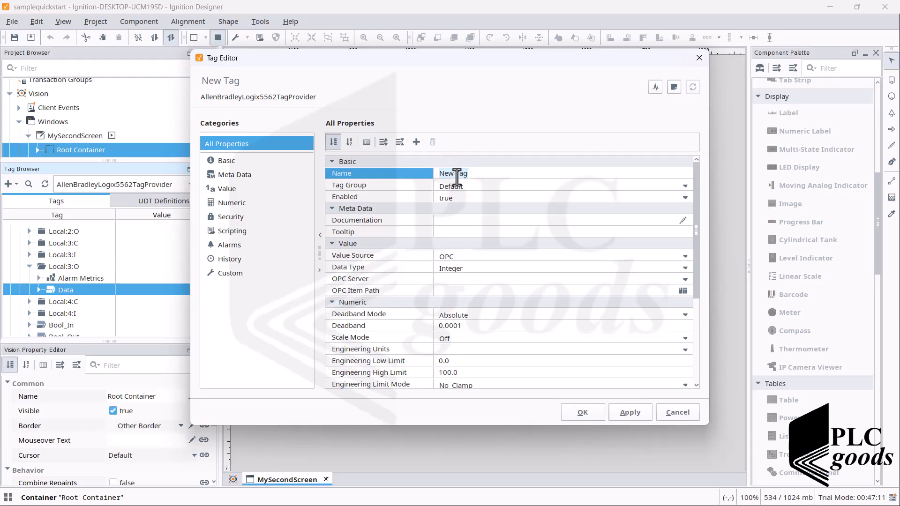
{"action": "type", "text": "Fi"}
{"action": "type", "text": "rstTest"}
{"action": "type", "text": "OFD"}
{"action": "key", "text": "BackSpace"}
{"action": "type", "text": "DigtialOutputs"}
{"action": "left_click", "coordinate": [462, 173]}
{"action": "type", "text": "-"}
{"action": "key", "text": "Delete"}
{"action": "key", "text": "Delete"}
{"action": "type", "text": "of-"}
- Set the new tag's OPC server to Ignition OPC UA Server and its data type to Boolean
{"action": "left_click", "coordinate": [464, 280]}
{"action": "left_click", "coordinate": [685, 279]}
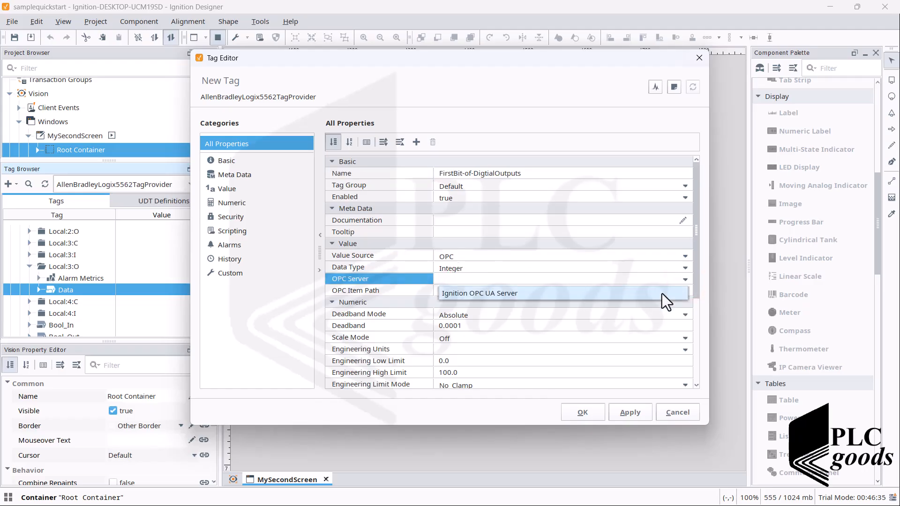
{"action": "left_click", "coordinate": [662, 293]}
{"action": "left_click", "coordinate": [685, 268]}
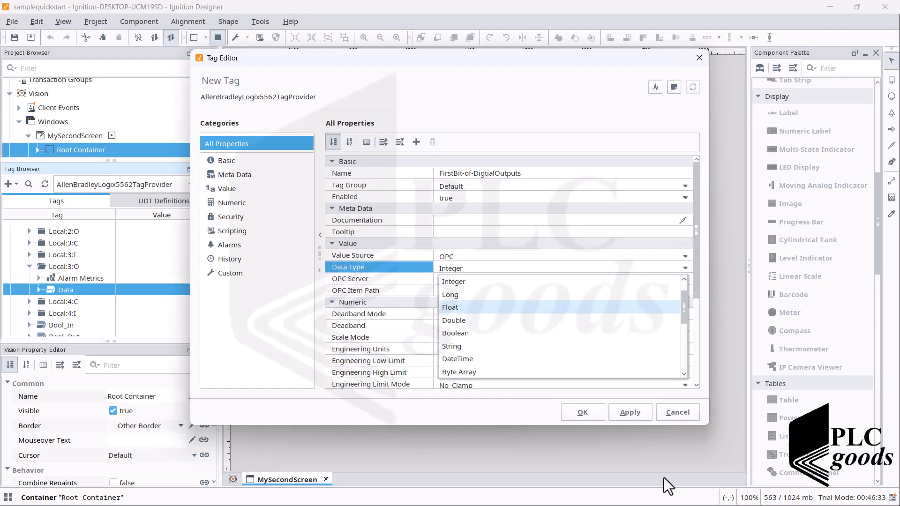
{"action": "left_click", "coordinate": [462, 334]}
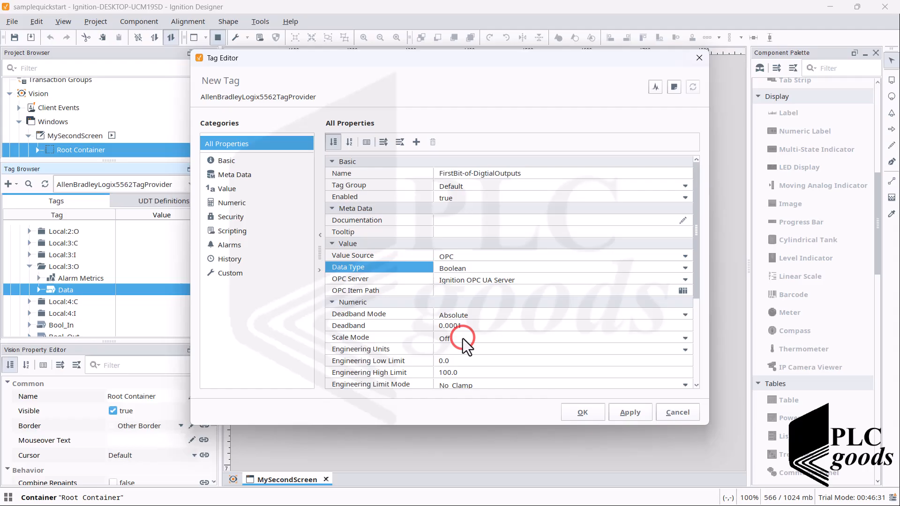
- Paste the copied OPC item path, add the bit number so it reads ns=1;s=[Logix5562CPU]Local:3:O.Data.0, and accept the tag
{"action": "left_click", "coordinate": [461, 289]}
{"action": "key", "text": "ctrl+v"}
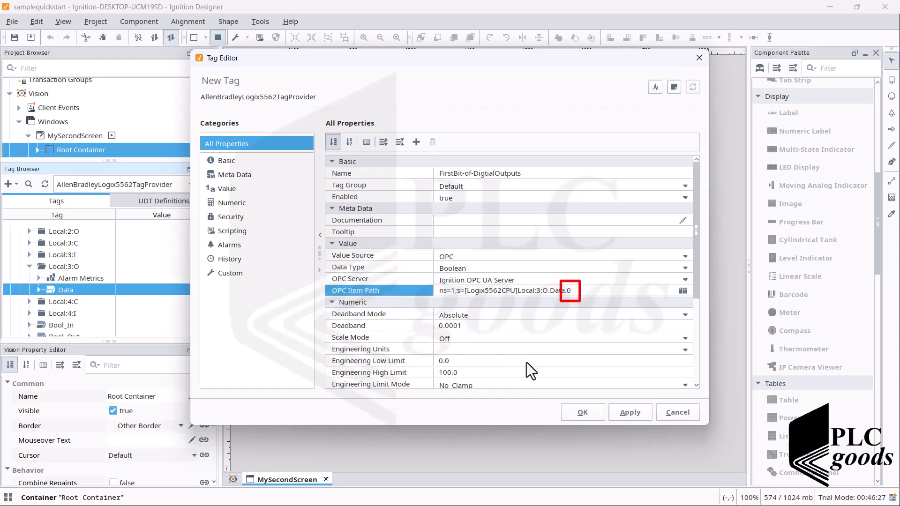
{"action": "left_click", "coordinate": [584, 418]}
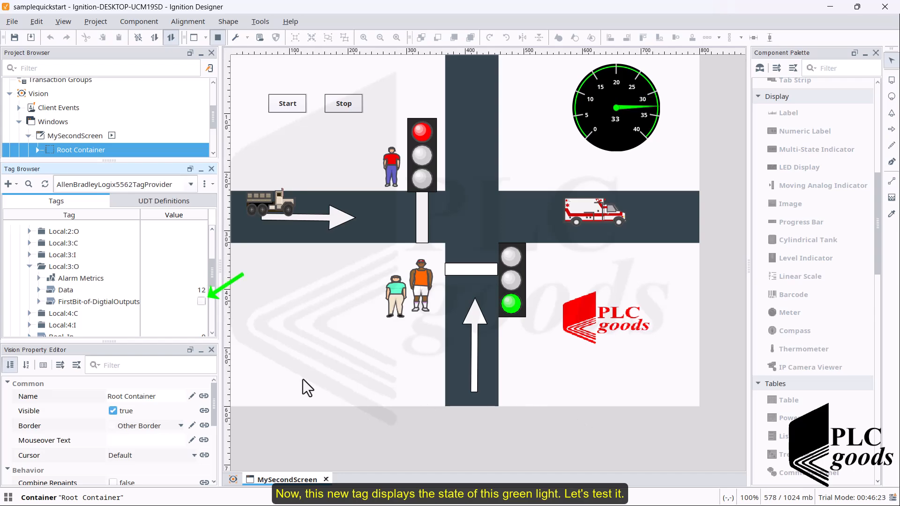
- Place a Multistate Indicator bound to the FirstBit-of-DigtialOutputs tag beside the green lamp of the upper traffic light, in design mode
{"action": "left_click", "coordinate": [109, 303]}
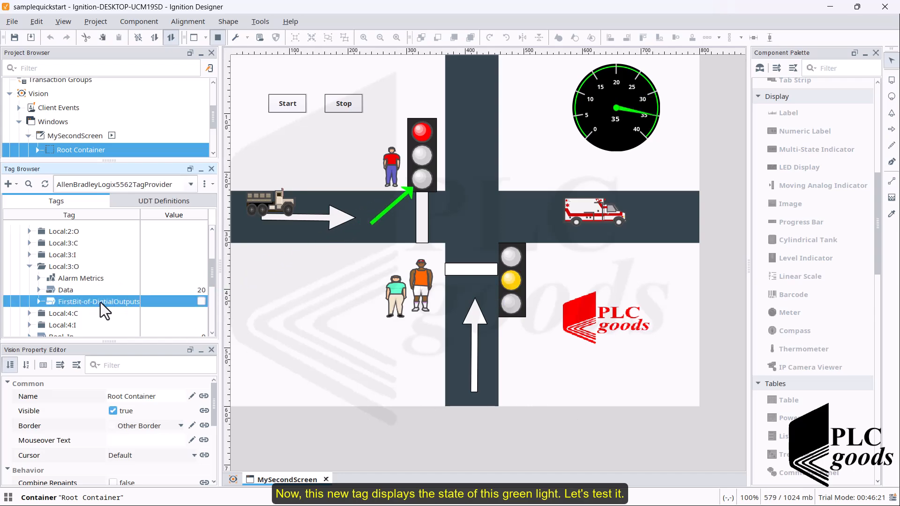
{"action": "mouse_move", "coordinate": [102, 302]}
{"action": "left_mouse_down"}
{"action": "mouse_move", "coordinate": [205, 261]}
{"action": "mouse_move", "coordinate": [288, 242]}
{"action": "mouse_move", "coordinate": [390, 130]}
{"action": "mouse_move", "coordinate": [114, 304]}
{"action": "left_mouse_up"}
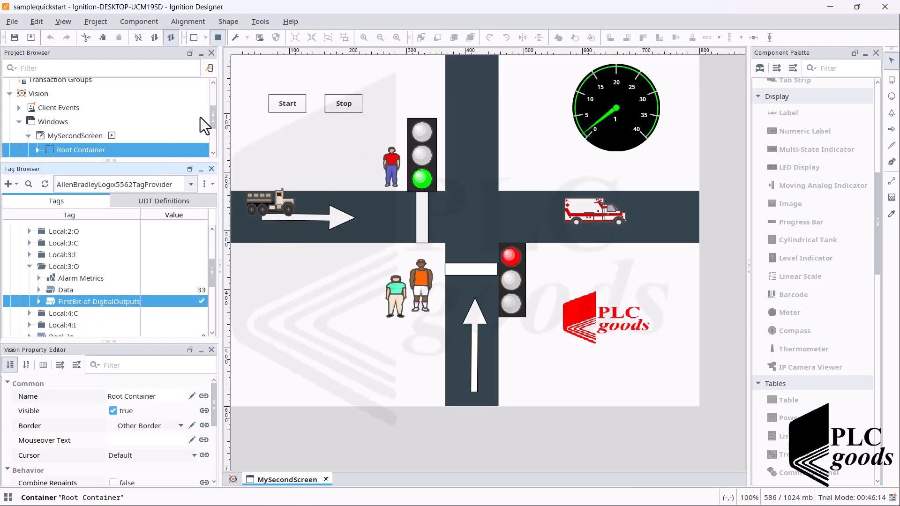
{"action": "left_click", "coordinate": [217, 38]}
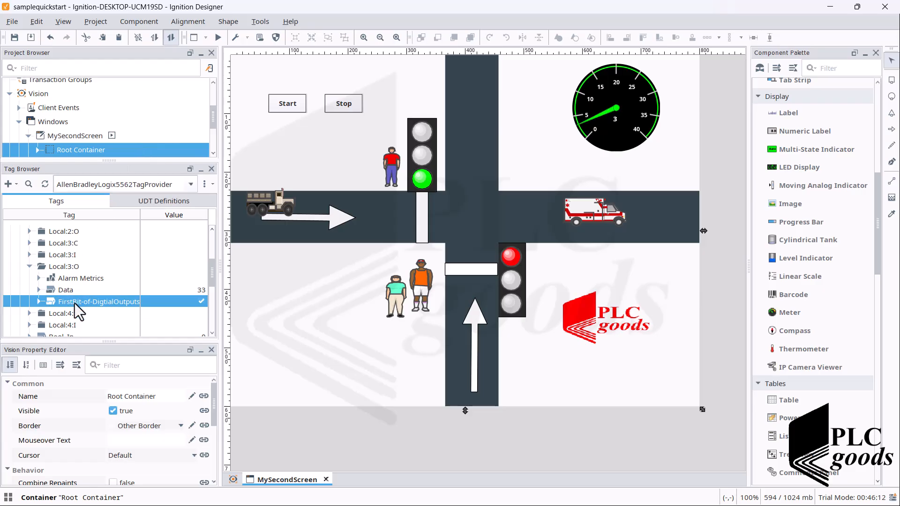
{"action": "left_click_drag", "start_coordinate": [74, 303], "coordinate": [346, 178]}
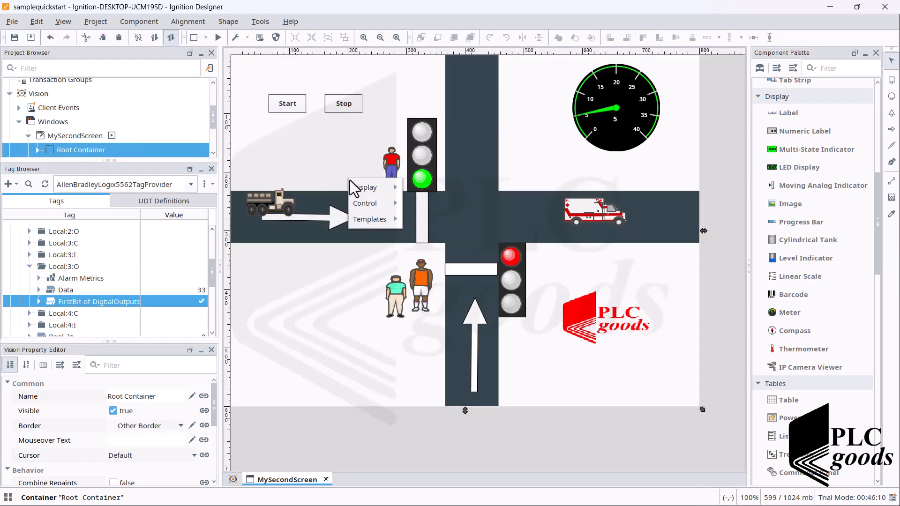
{"action": "mouse_move", "coordinate": [400, 191]}
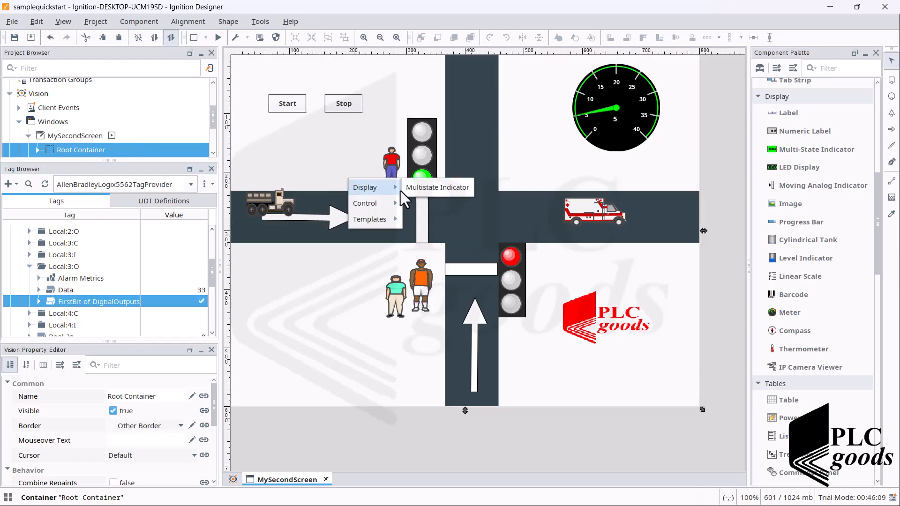
{"action": "left_click", "coordinate": [429, 187]}
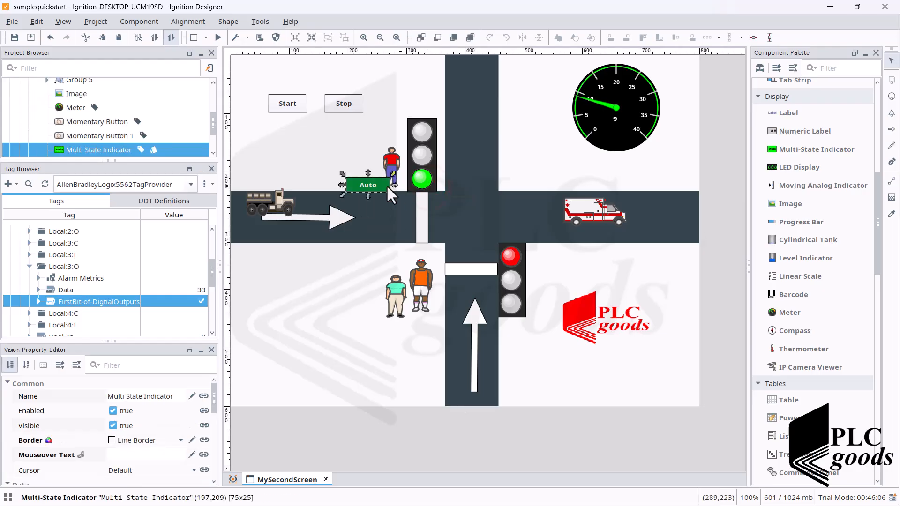
{"action": "left_click_drag", "start_coordinate": [370, 182], "coordinate": [359, 179]}
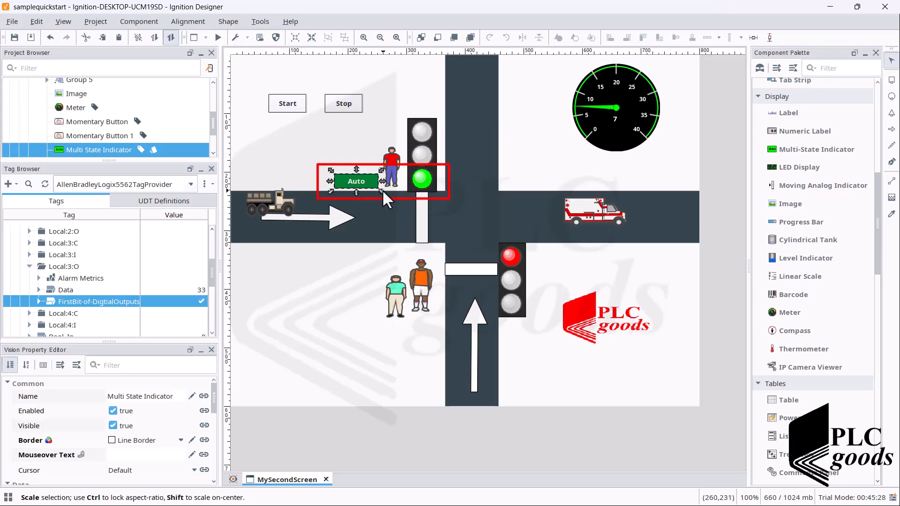
- Run the preview and stop the traffic lights to compare the indicator with the green lamp, and return to design mode
{"action": "left_click", "coordinate": [344, 108]}
{"action": "left_click", "coordinate": [218, 37]}
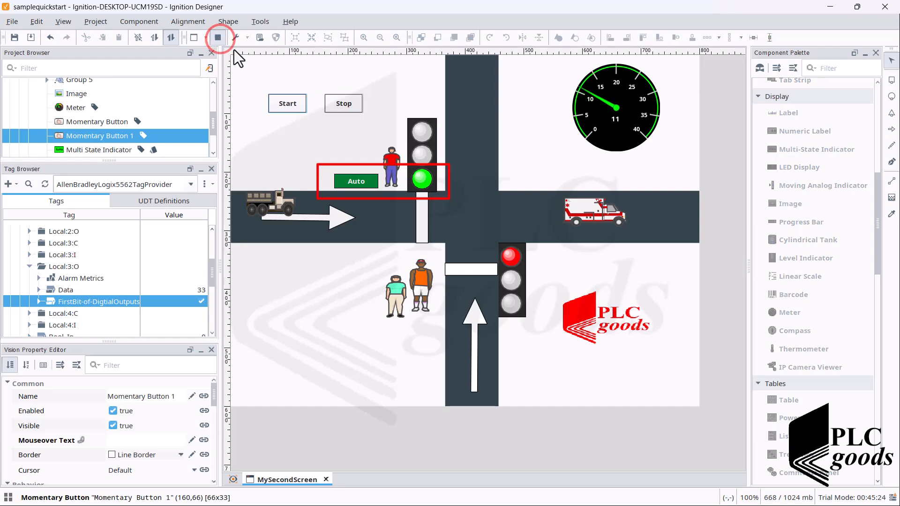
{"action": "left_click", "coordinate": [337, 106]}
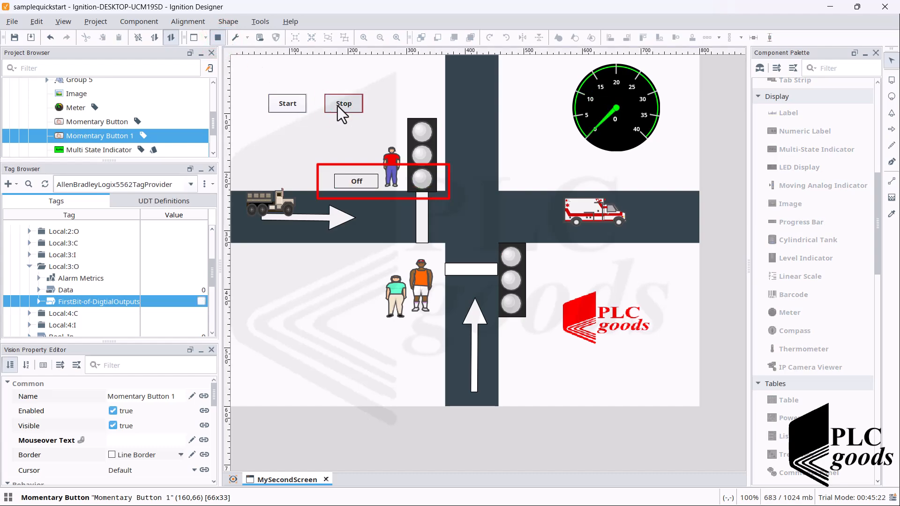
{"action": "left_click", "coordinate": [351, 181]}
{"action": "left_click", "coordinate": [217, 37]}
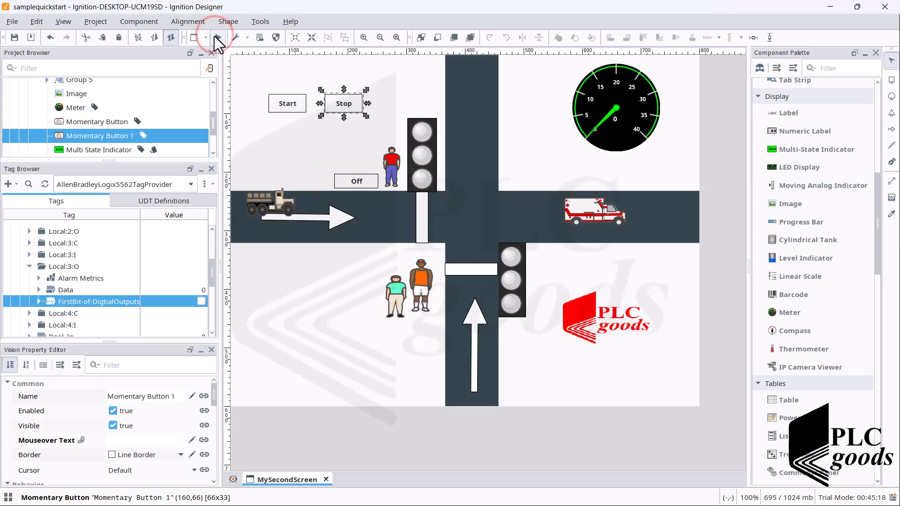
- Delete the Multi State Indicator from the window and confirm the deletion
{"action": "left_click", "coordinate": [351, 185]}
{"action": "key", "text": "Delete"}
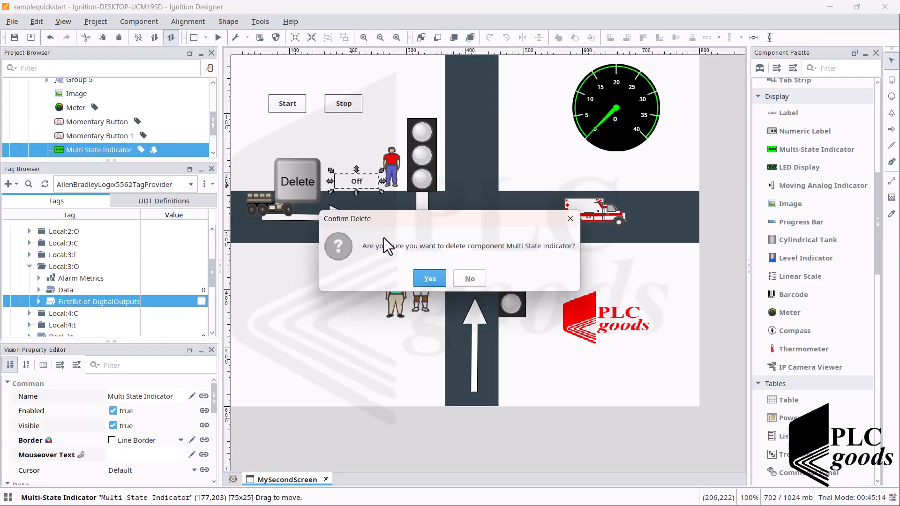
{"action": "left_click", "coordinate": [418, 276]}
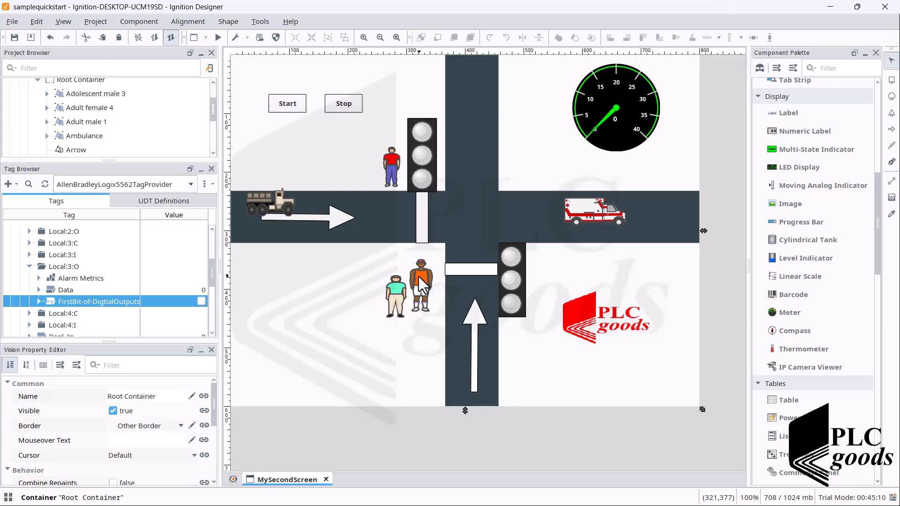
- Restart the traffic lights in preview mode and return to design mode
{"action": "left_click", "coordinate": [217, 41]}
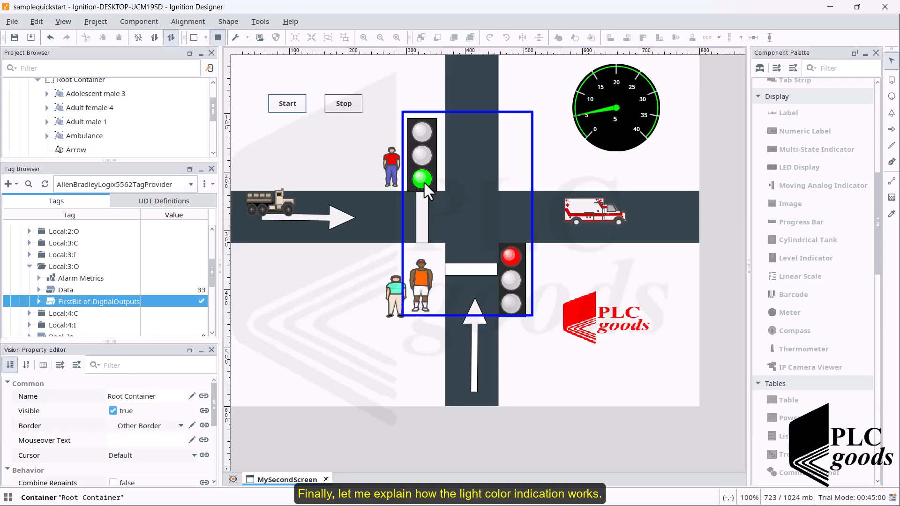
{"action": "left_click", "coordinate": [218, 39]}
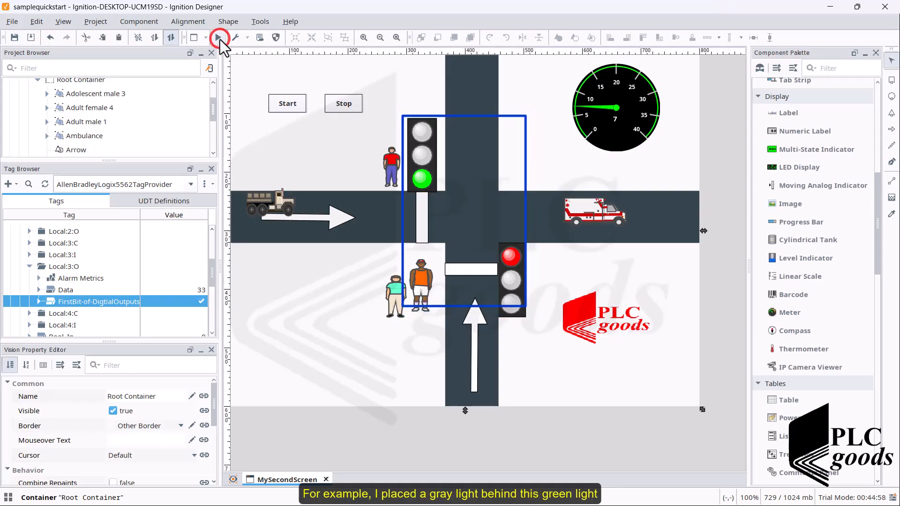
- Ungroup the upper traffic light's green lamp and move the green pilot light off the gray one to about X 217
{"action": "left_click", "coordinate": [424, 180]}
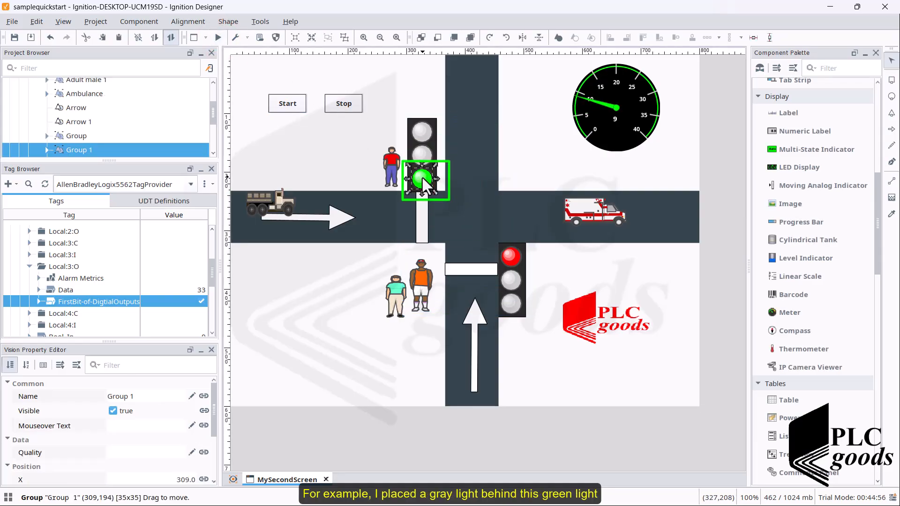
{"action": "right_click", "coordinate": [423, 177]}
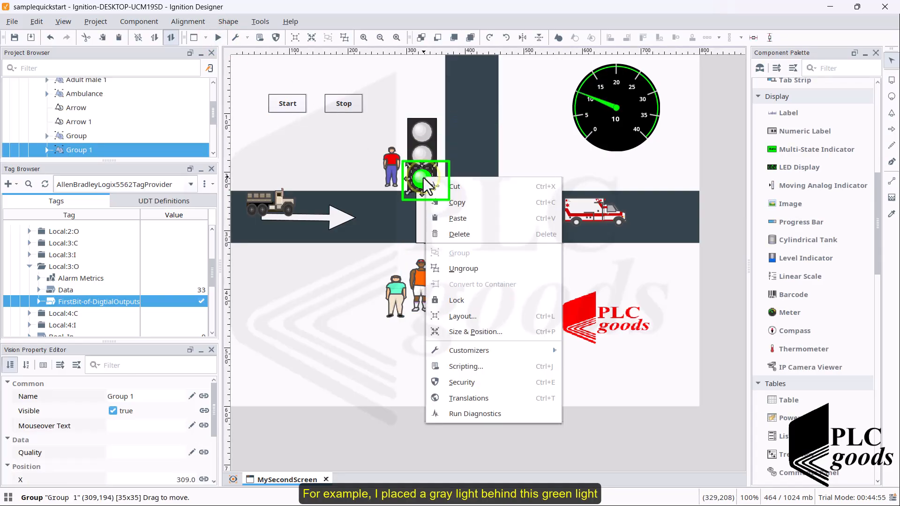
{"action": "left_click", "coordinate": [457, 267]}
{"action": "left_click", "coordinate": [404, 210]}
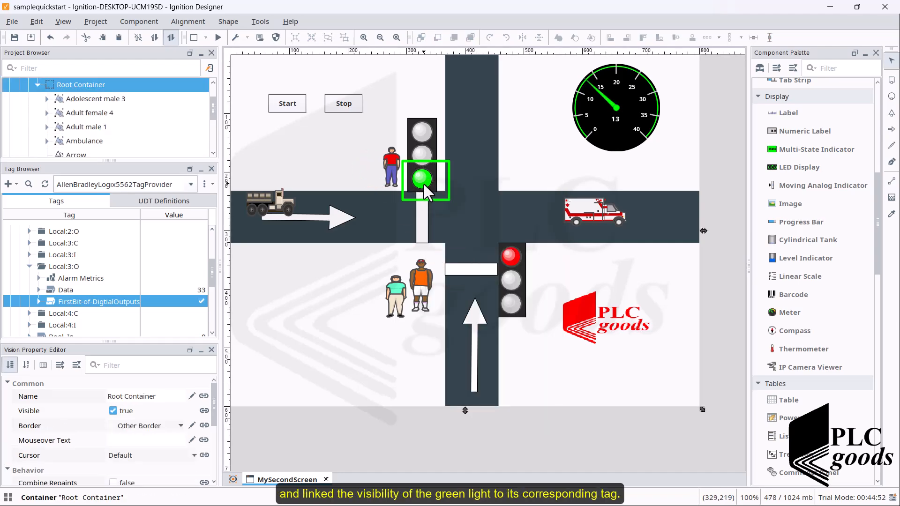
{"action": "left_click_drag", "start_coordinate": [421, 182], "coordinate": [367, 181]}
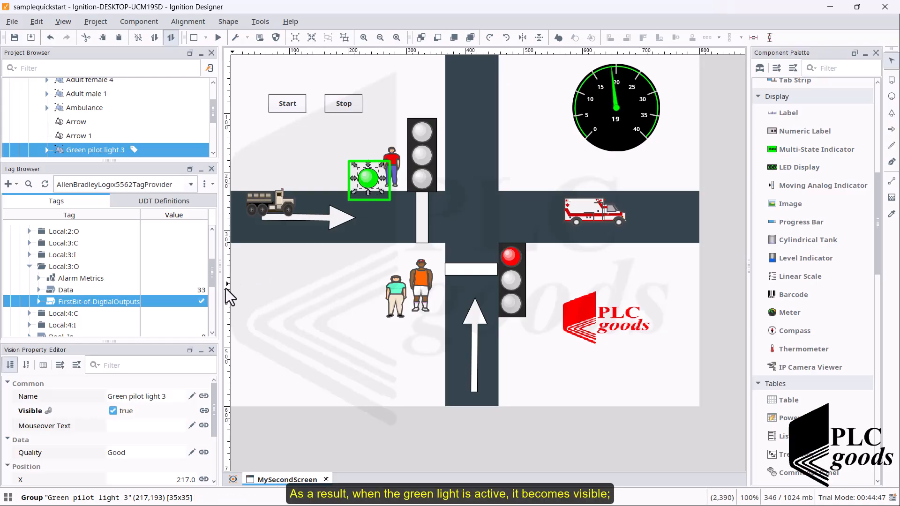
- Inspect the tag path bound to the green pilot light's Visible property and close the binding without changes
{"action": "left_click", "coordinate": [39, 413]}
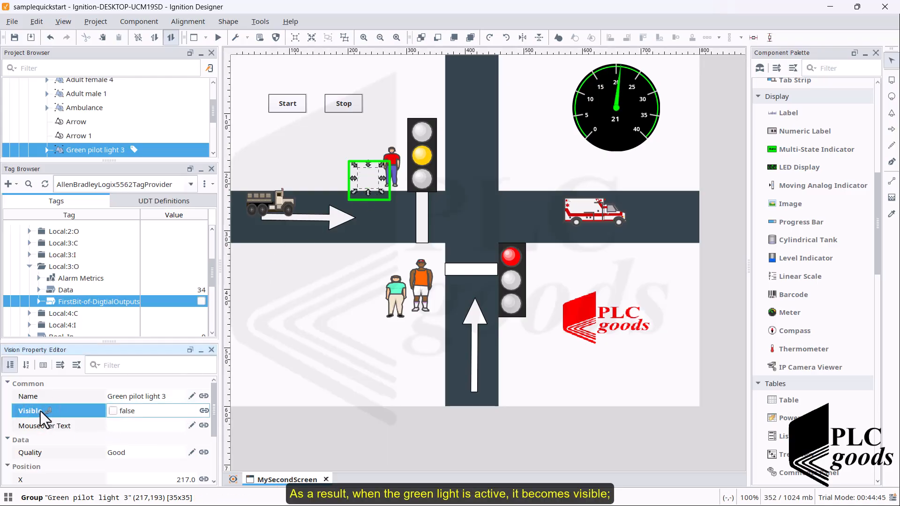
{"action": "left_click", "coordinate": [204, 410]}
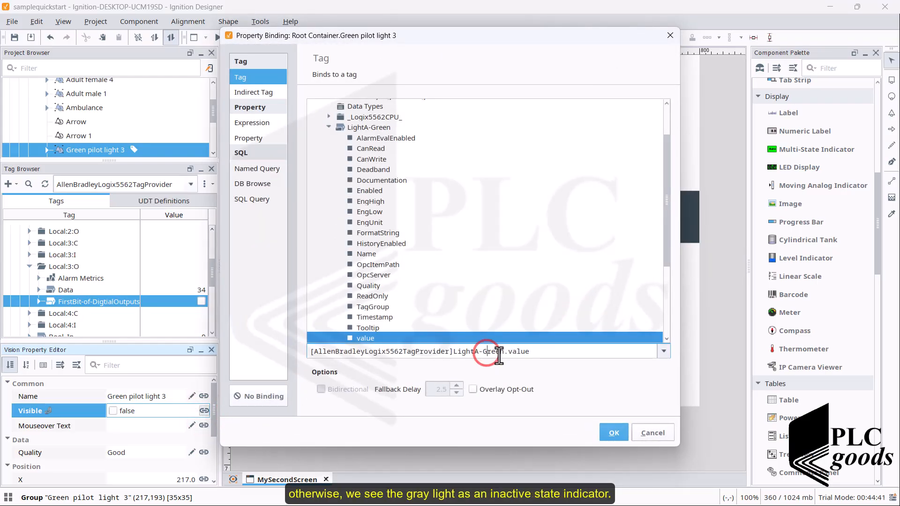
{"action": "left_click", "coordinate": [484, 352]}
{"action": "left_click", "coordinate": [534, 351]}
{"action": "left_click_drag", "start_coordinate": [534, 351], "coordinate": [453, 352]}
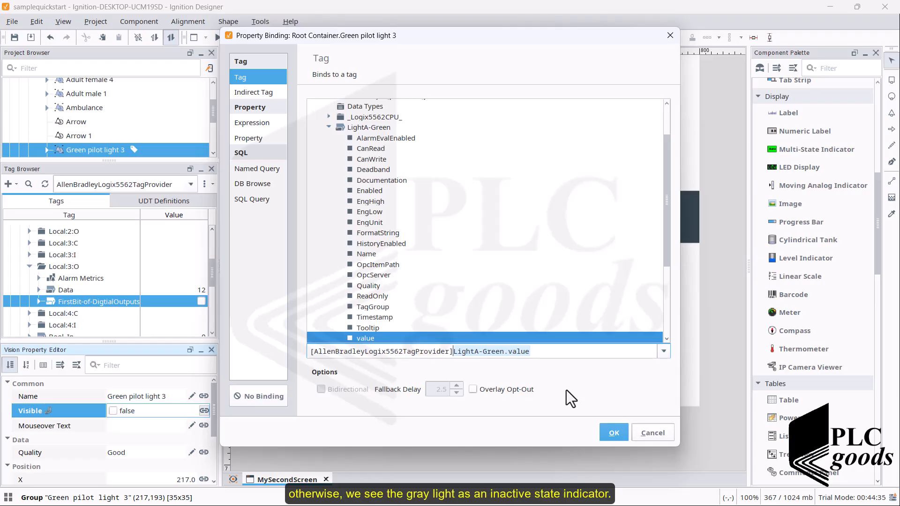
{"action": "left_click", "coordinate": [656, 437]}
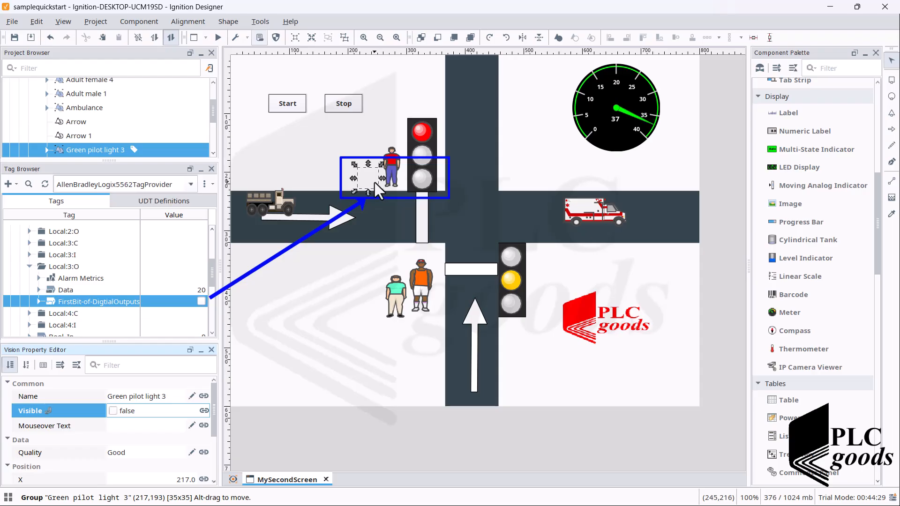
- Select the gray and green pilot lights together and align the green light over the gray one in the traffic light housing
{"action": "left_click", "coordinate": [423, 178]}
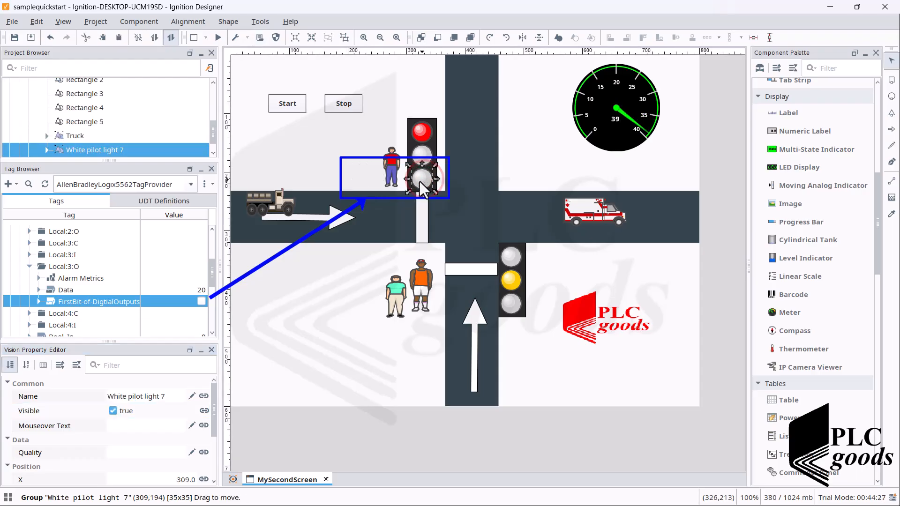
{"action": "left_click", "coordinate": [362, 178]}
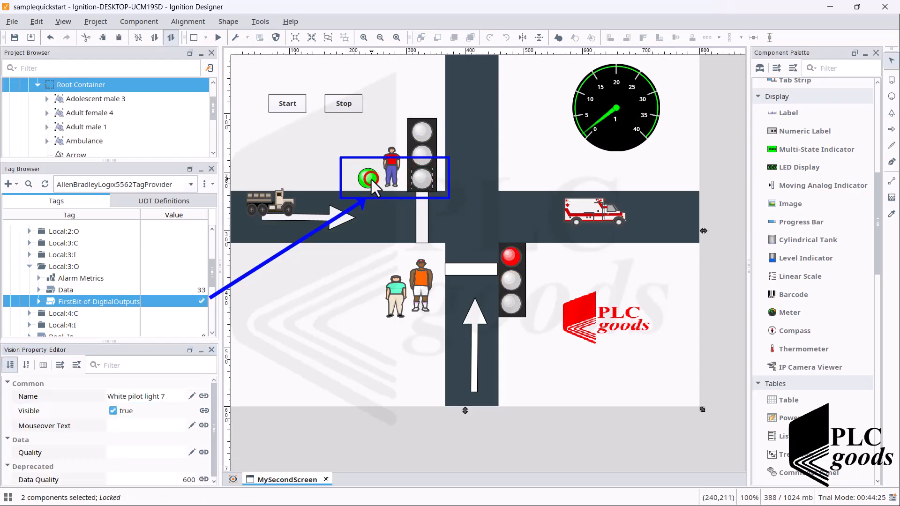
{"action": "left_click", "coordinate": [370, 178]}
{"action": "left_click", "coordinate": [425, 179]}
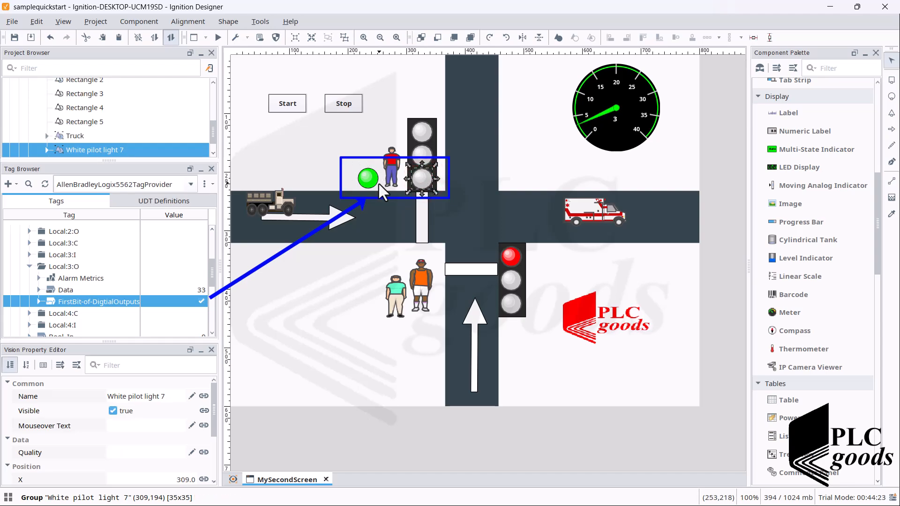
{"action": "left_click", "coordinate": [368, 178], "text": "ctrl"}
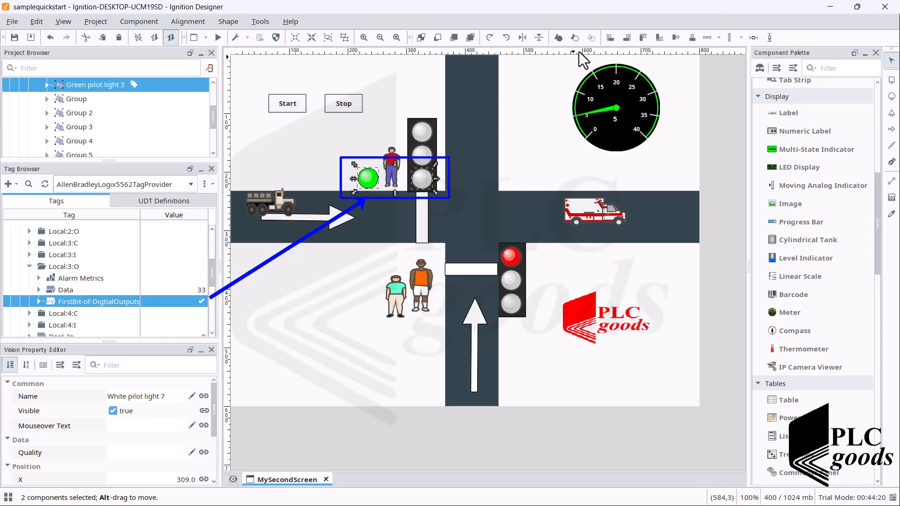
{"action": "left_click", "coordinate": [690, 37]}
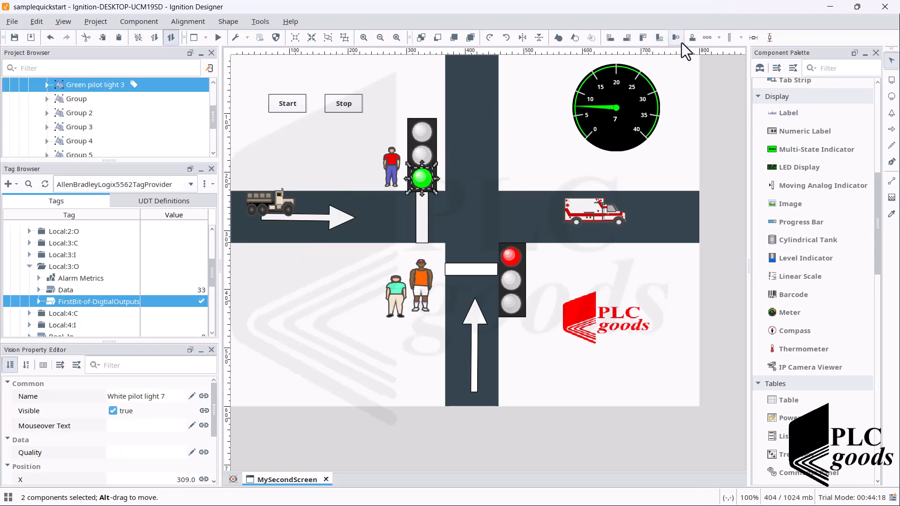
- Group the overlapping green and gray pilot lights and clear the selection
{"action": "right_click", "coordinate": [423, 178]}
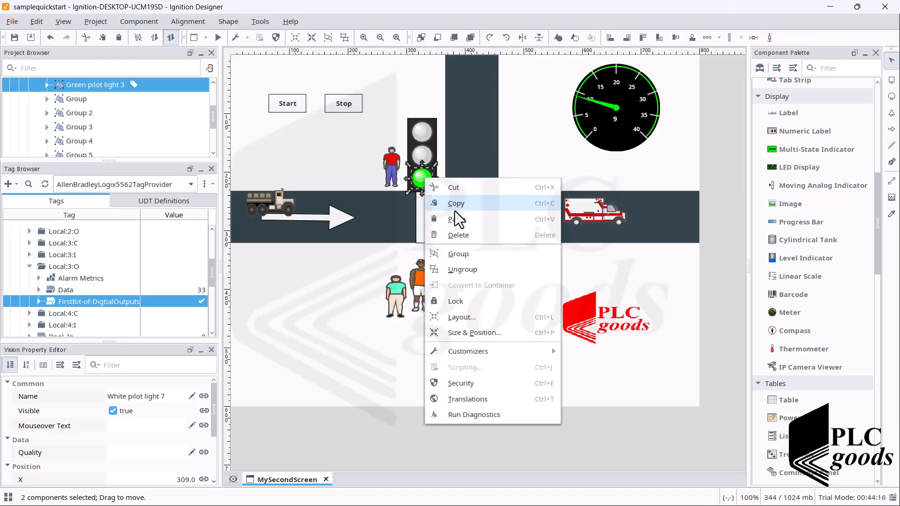
{"action": "left_click", "coordinate": [489, 259]}
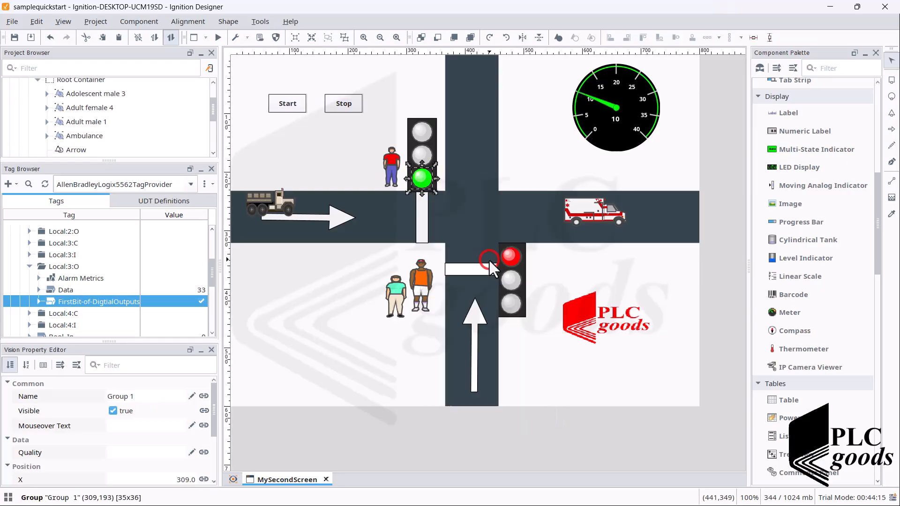
{"action": "left_click", "coordinate": [326, 292]}
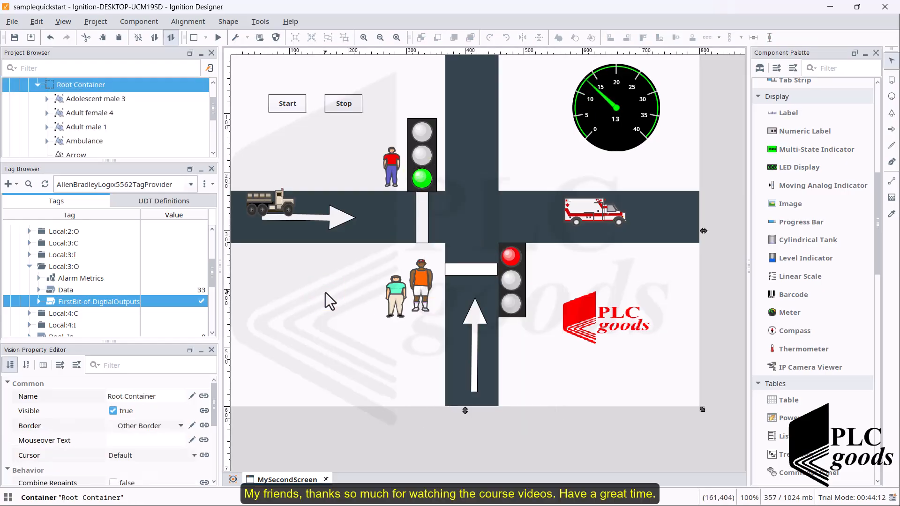